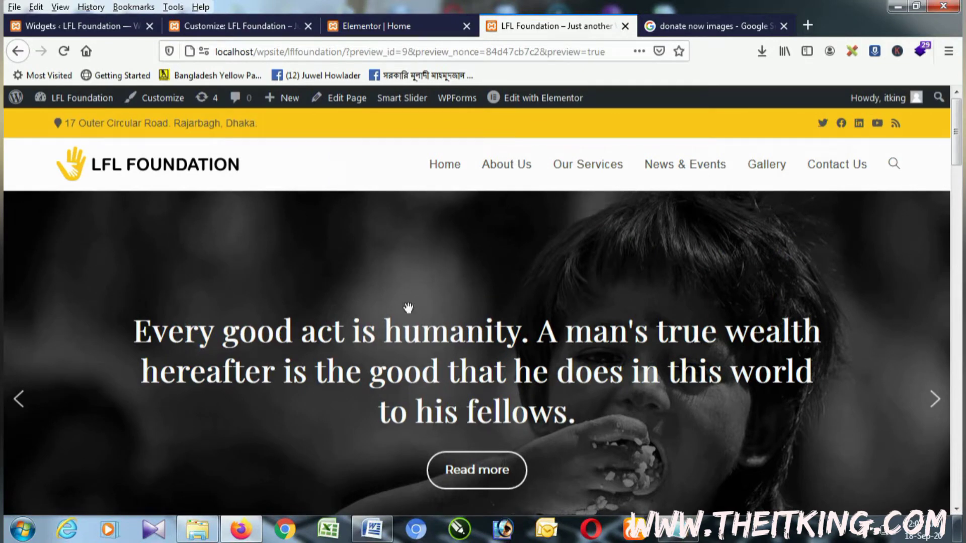
Review the foundation's homepage from the banner down to the footer and test the About Us menu link
scroll(431, 323, "down", 5)
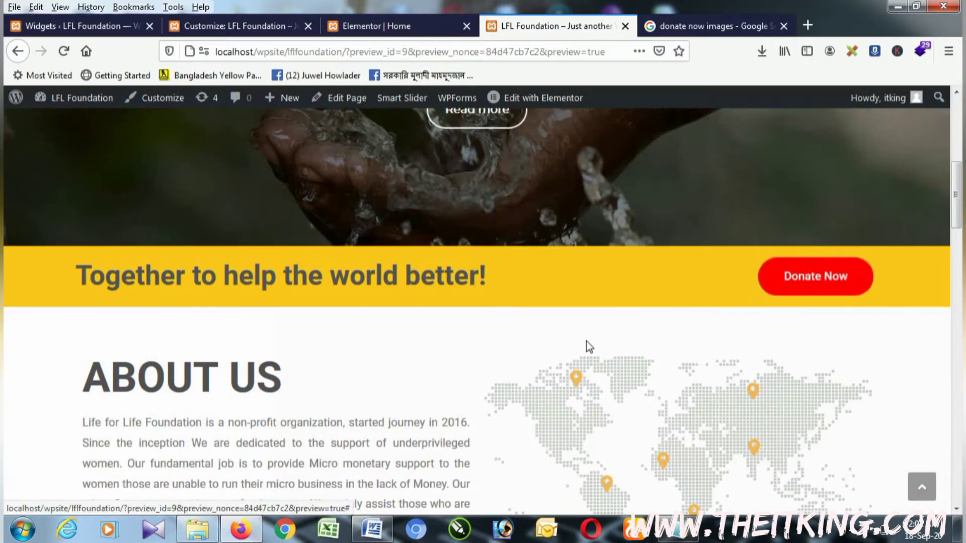
scroll(586, 341, "down", 3)
scroll(631, 312, "down", 6)
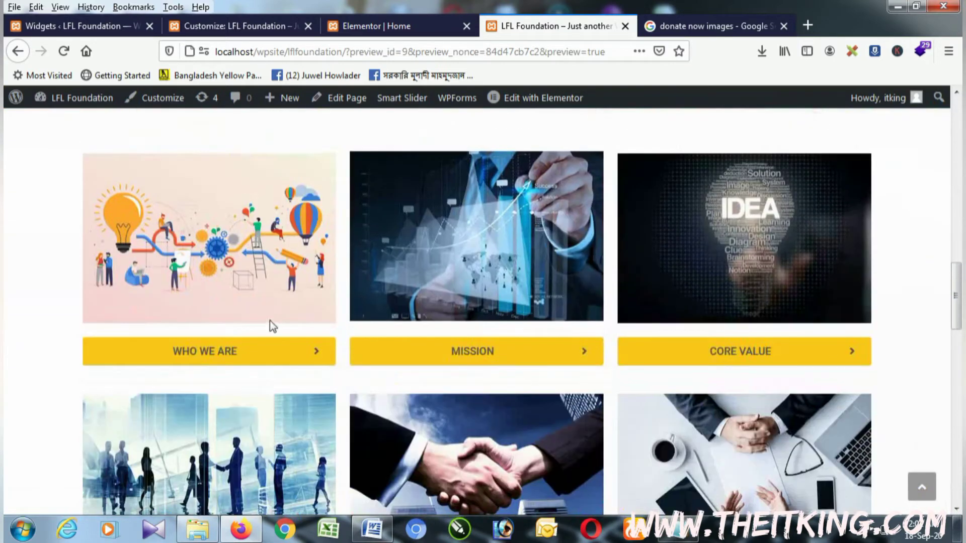
scroll(718, 249, "down", 2)
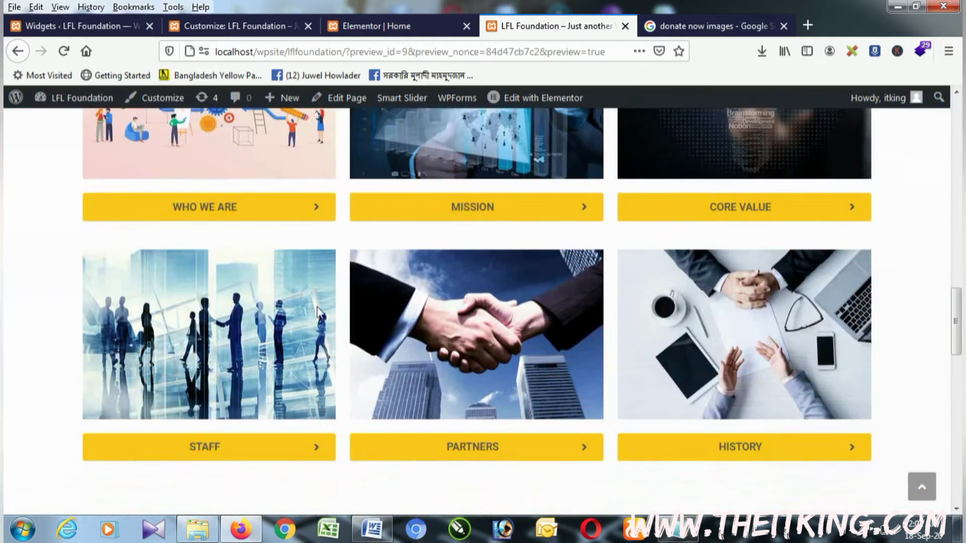
scroll(269, 309, "down", 5)
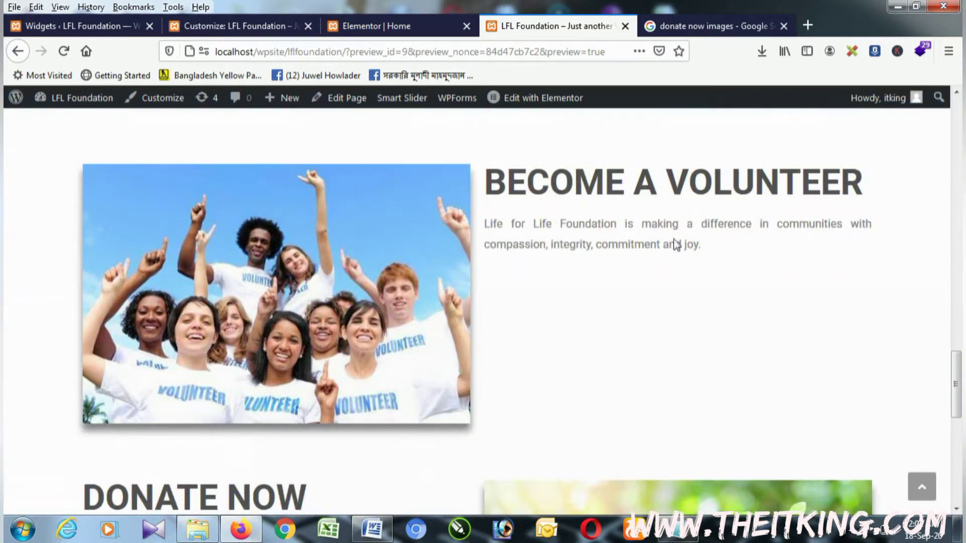
scroll(302, 282, "down", 3)
scroll(690, 318, "down", 1)
scroll(690, 318, "down", 3)
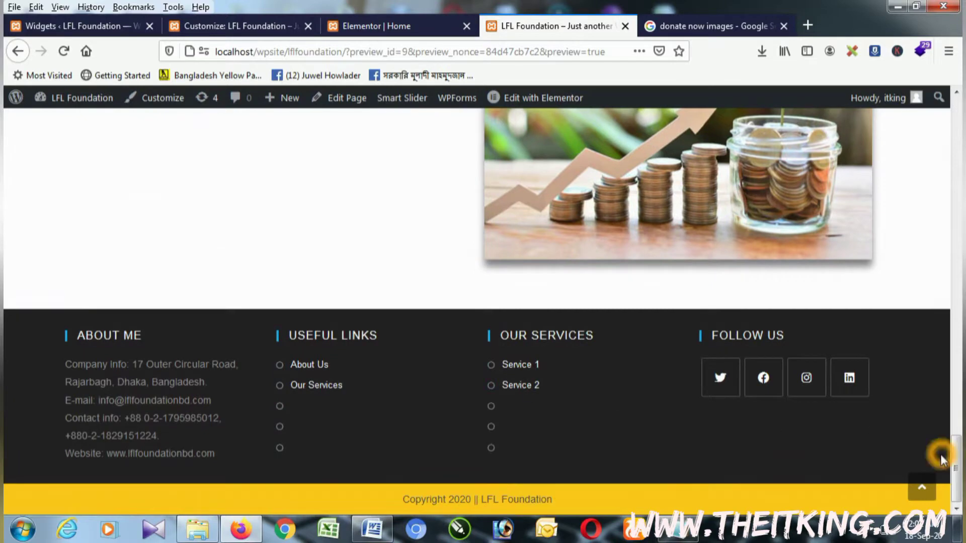
left_click(922, 487)
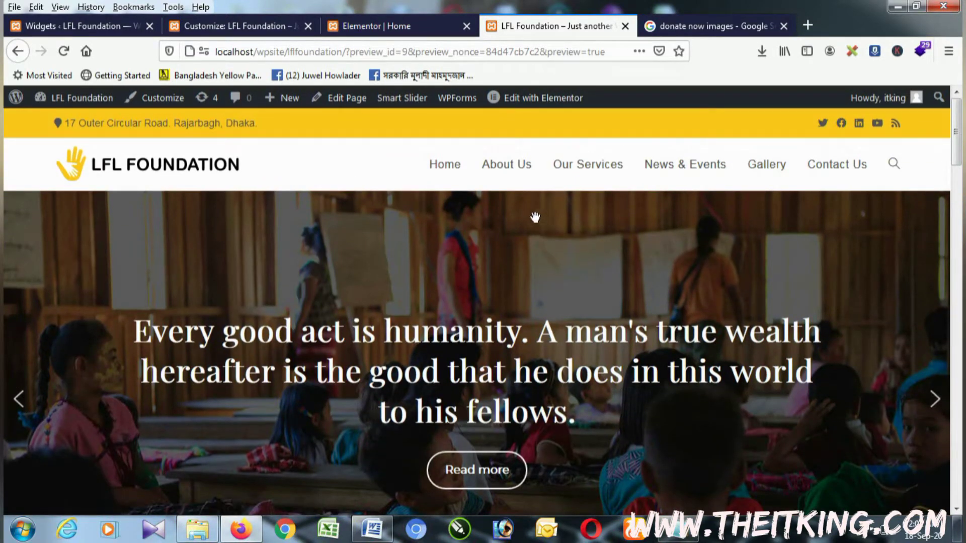
left_click(508, 170)
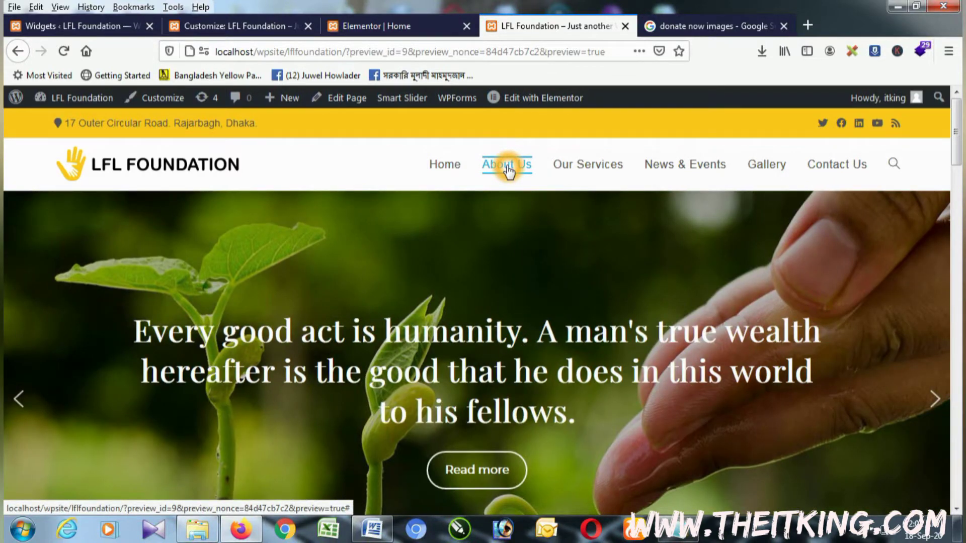
left_click(508, 170)
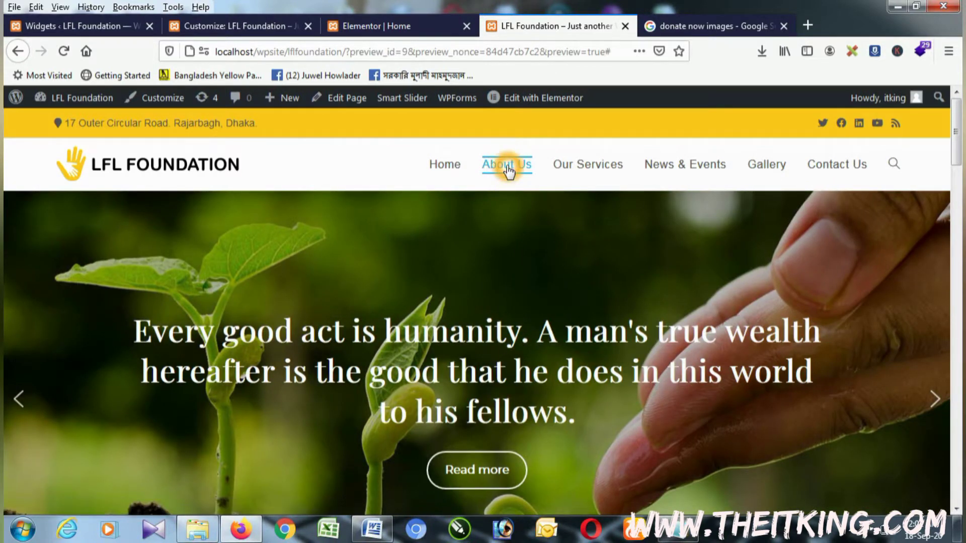
Create a new page in the site's WordPress admin and title it "About Us"
left_click(86, 26)
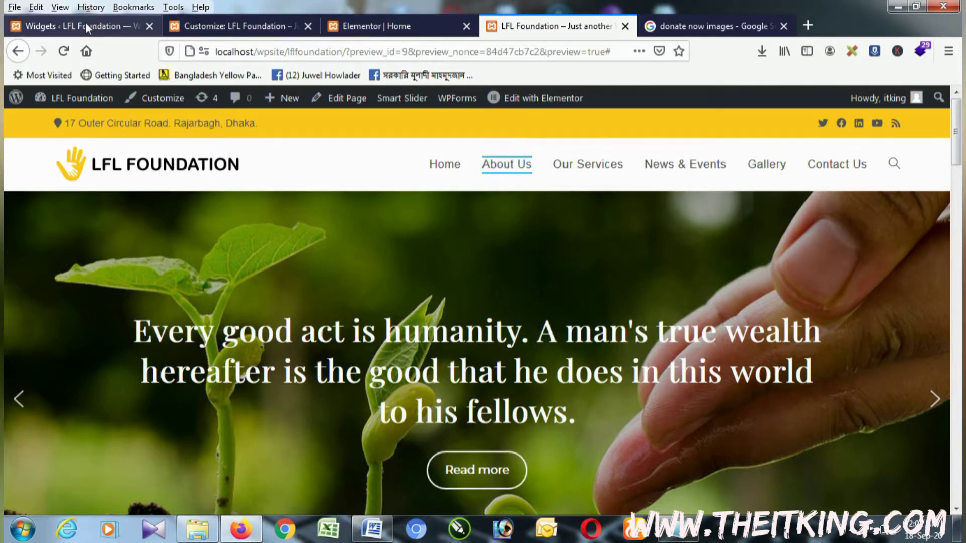
scroll(51, 232, "up", 6)
mouse_move(55, 135)
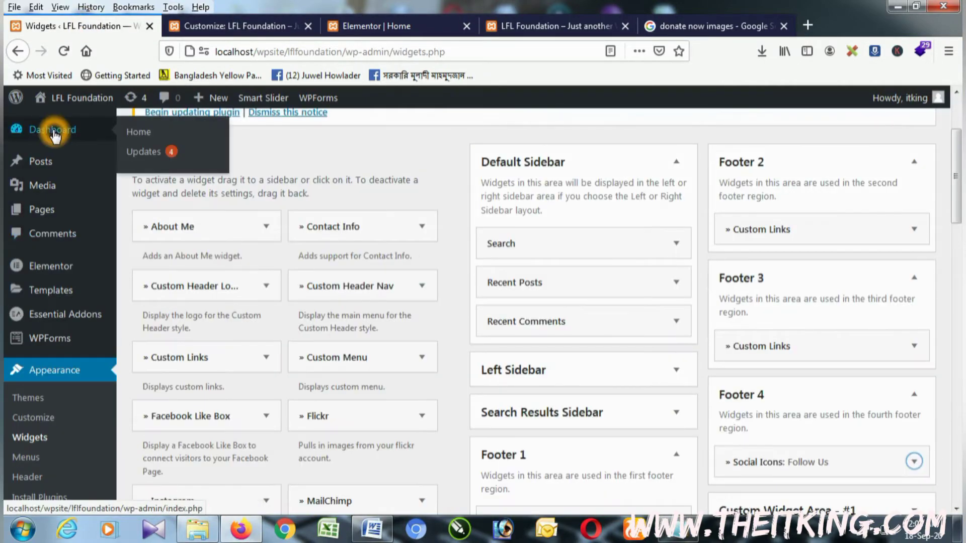
left_click(50, 209)
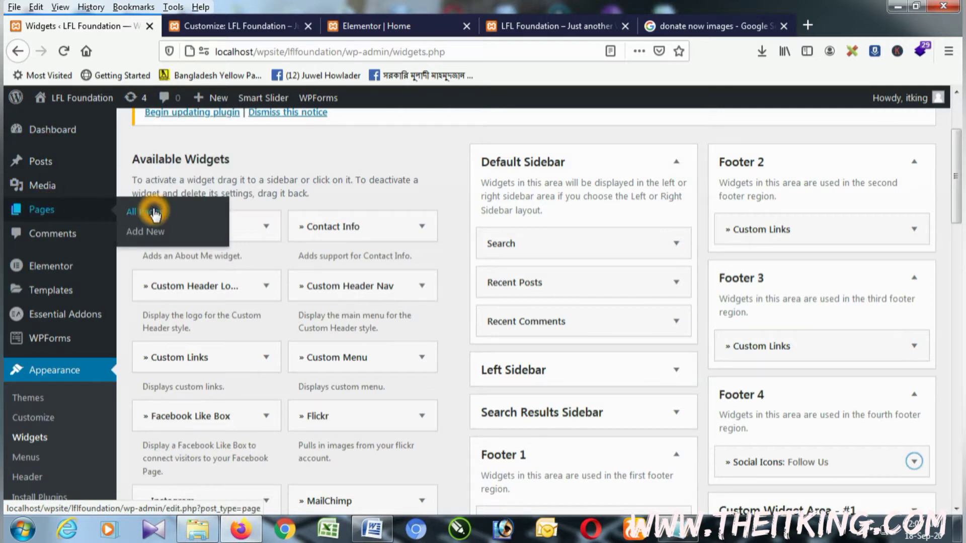
left_click(155, 233)
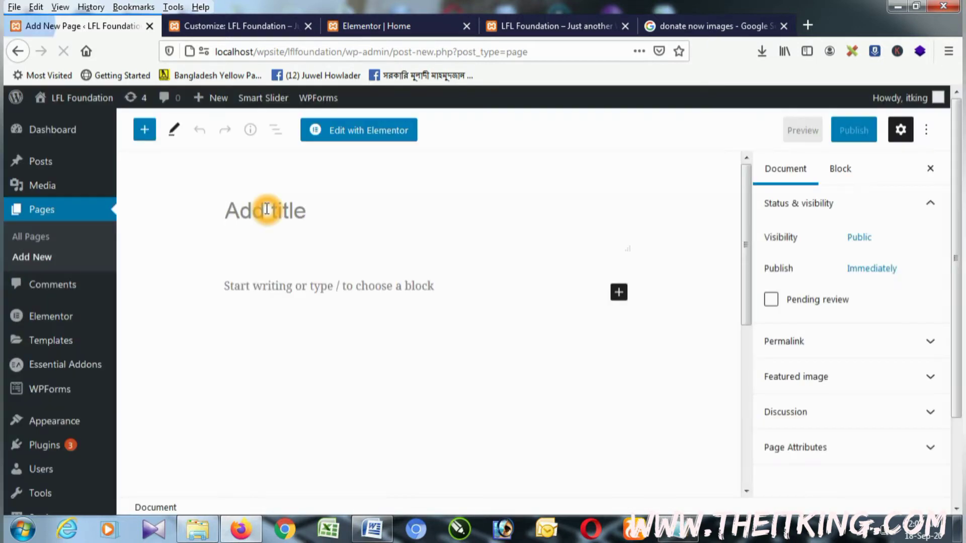
left_click(302, 222)
type("About Us")
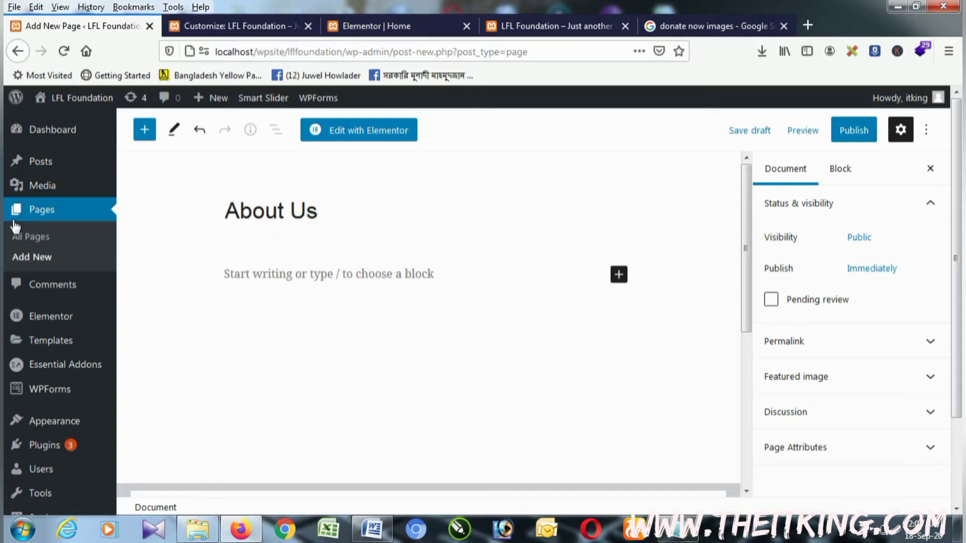
Publish the About Us page
left_click(332, 213)
left_click_drag(332, 213, 217, 200)
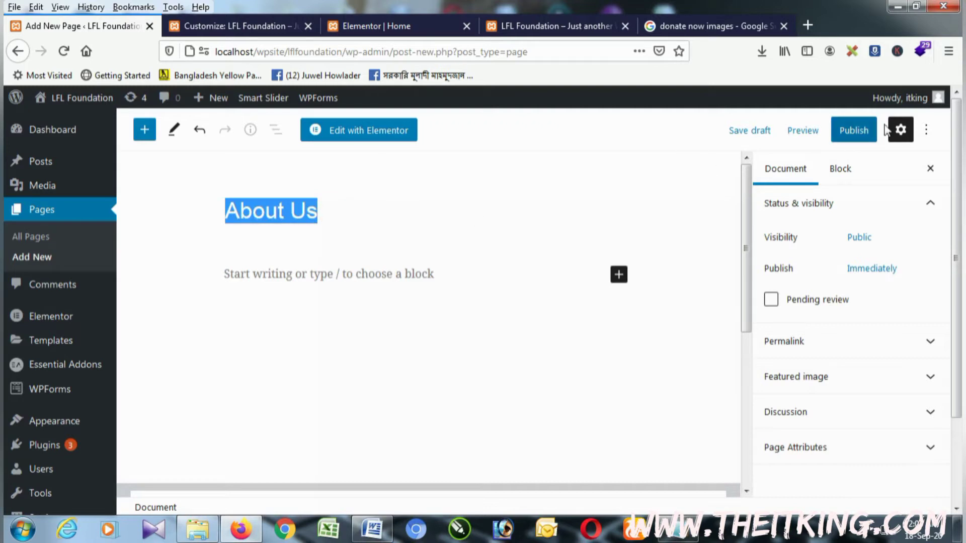
left_click(855, 130)
left_click(793, 132)
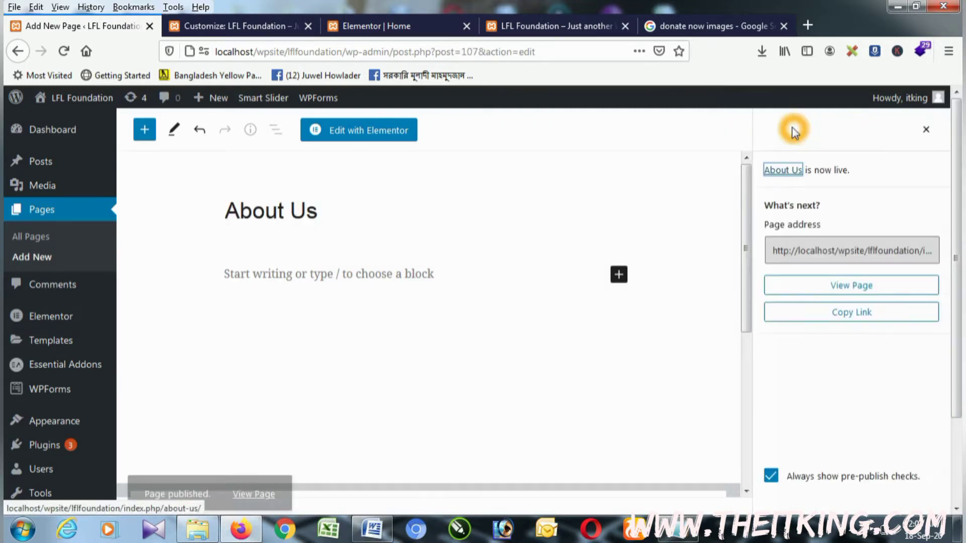
left_click(342, 210)
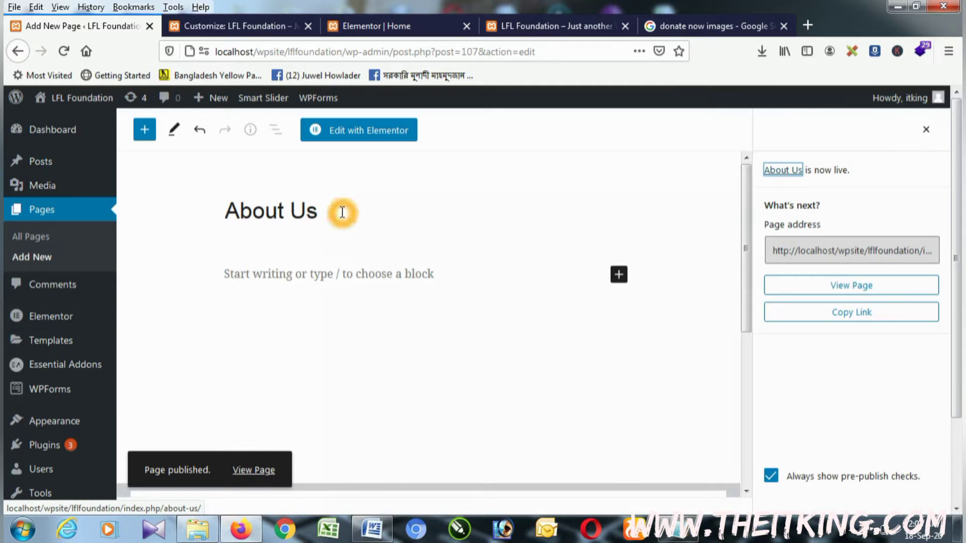
Open the About Us page in Elementor and add a single-column section stretched to the full page width
left_click(377, 136)
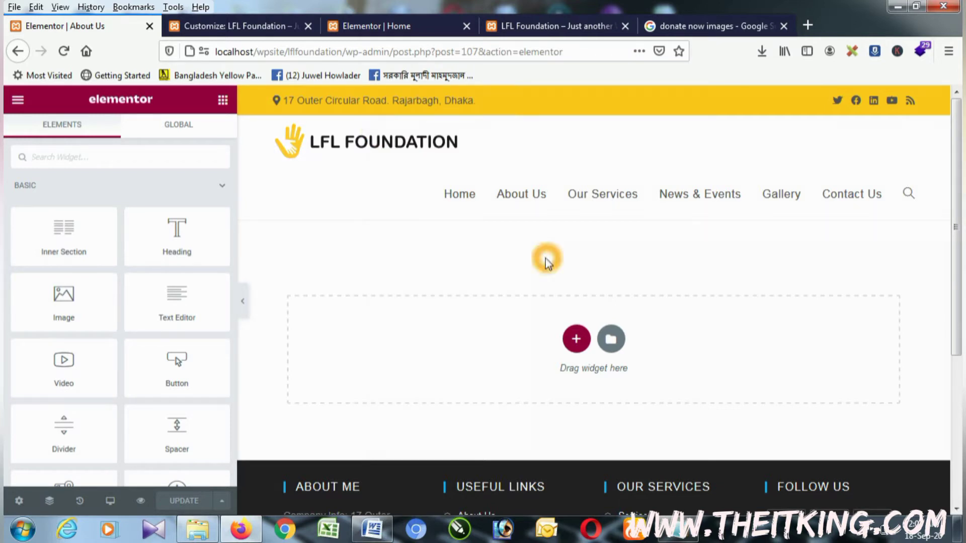
left_click(576, 338)
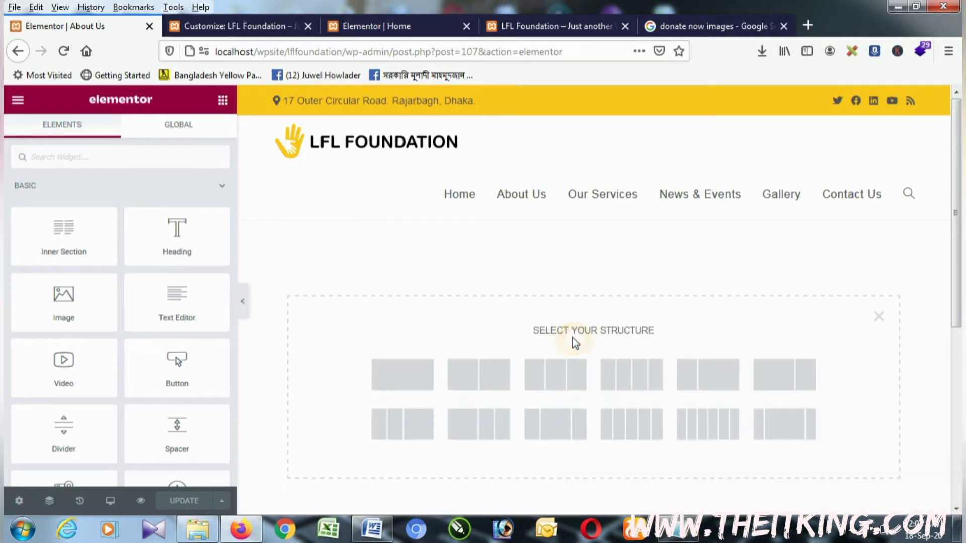
left_click(411, 377)
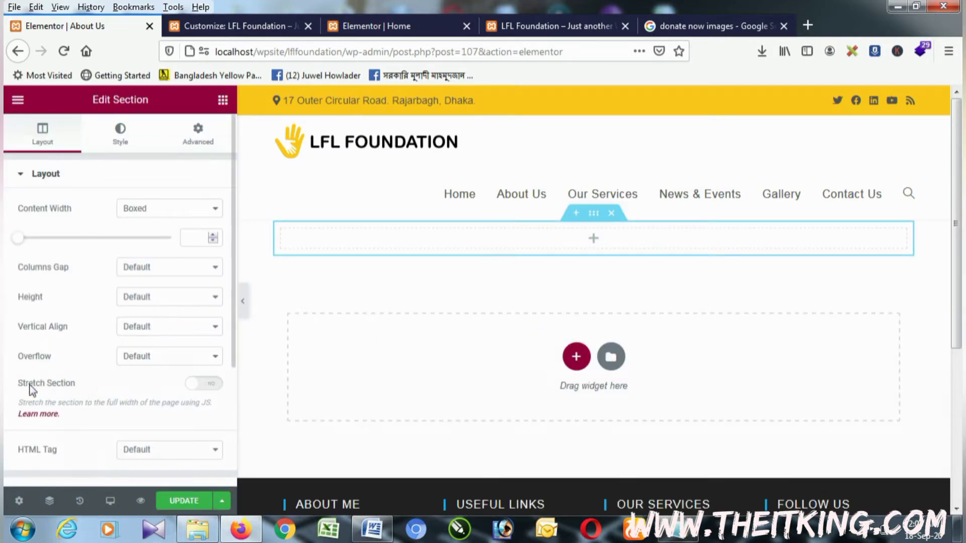
left_click(199, 384)
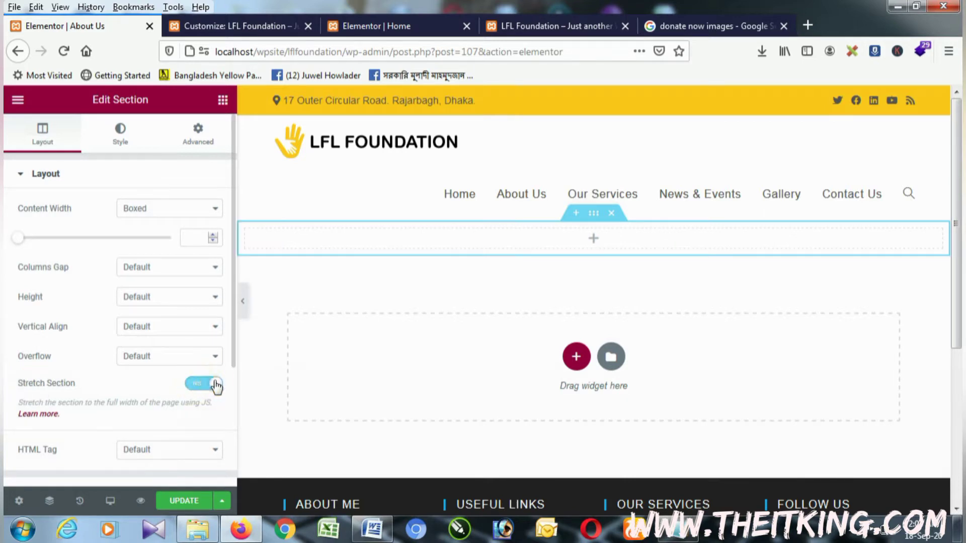
Give the section a classic background using the seedling image s6.jpg from the media library
left_click(122, 137)
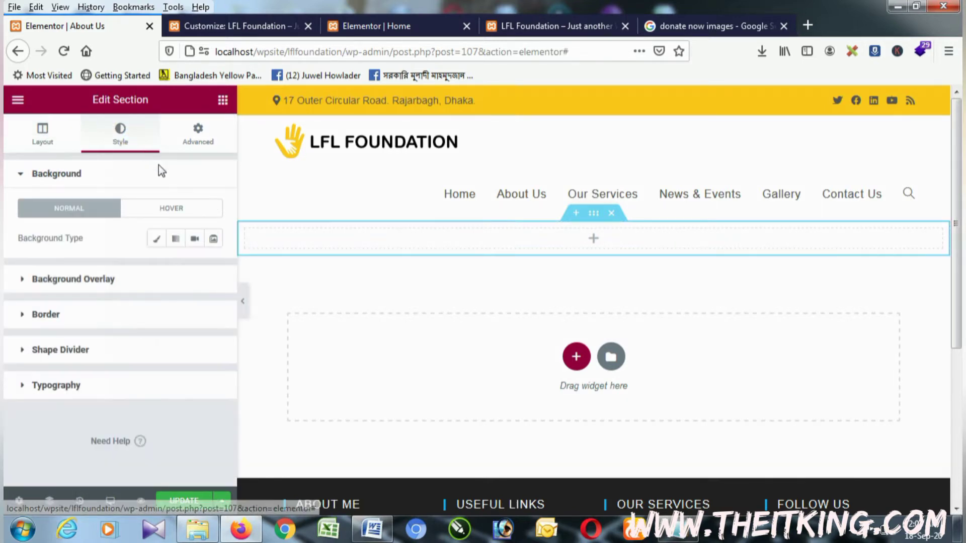
left_click(157, 239)
left_click(95, 352)
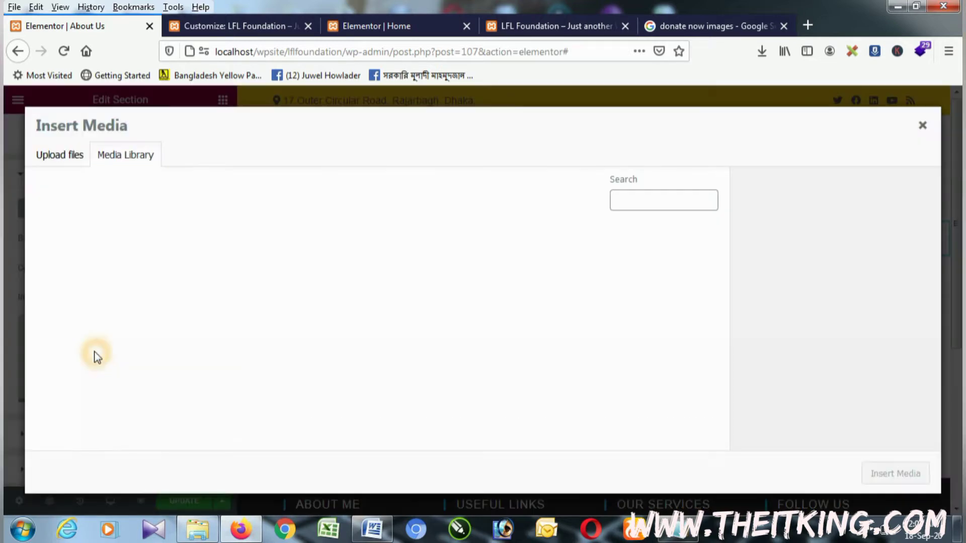
left_click(59, 161)
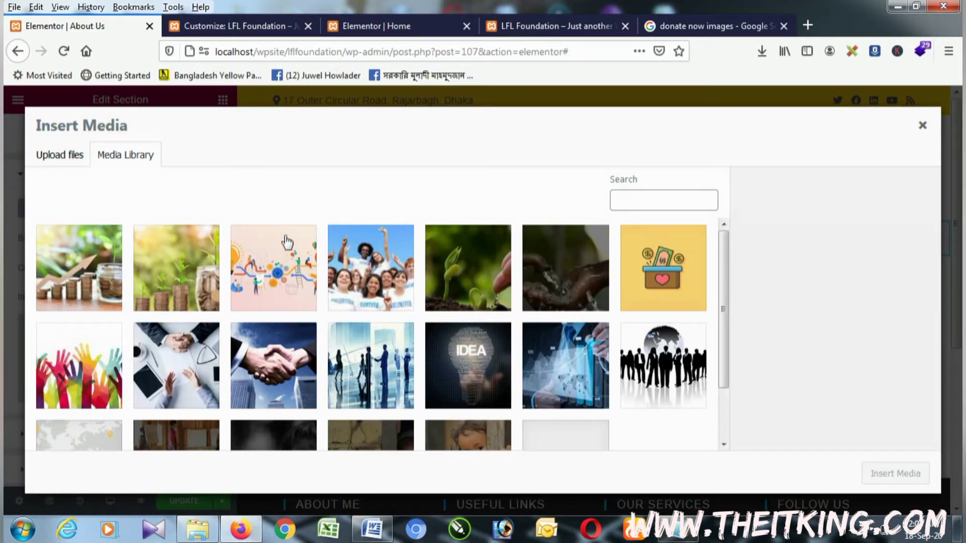
left_click(469, 285)
left_click(909, 475)
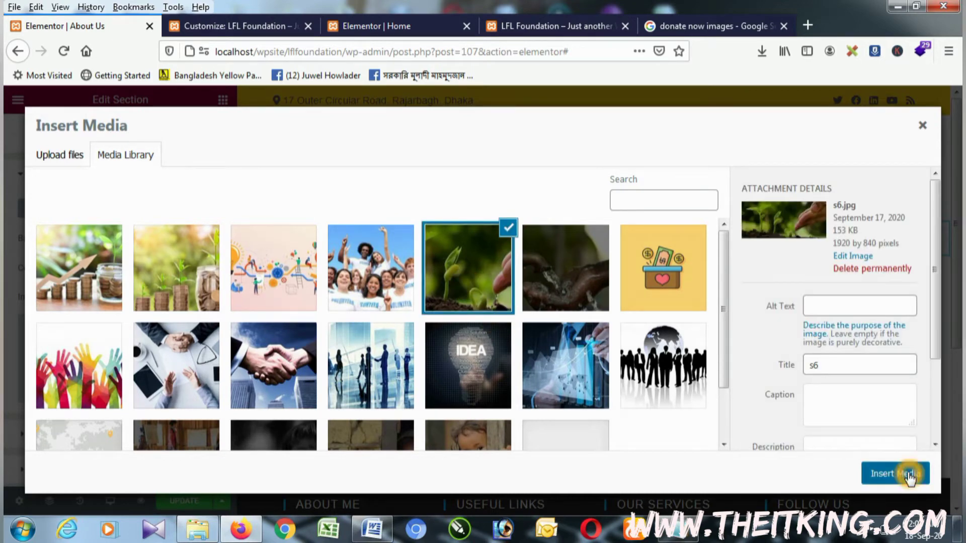
scroll(119, 302, "down", 3)
scroll(57, 179, "up", 3)
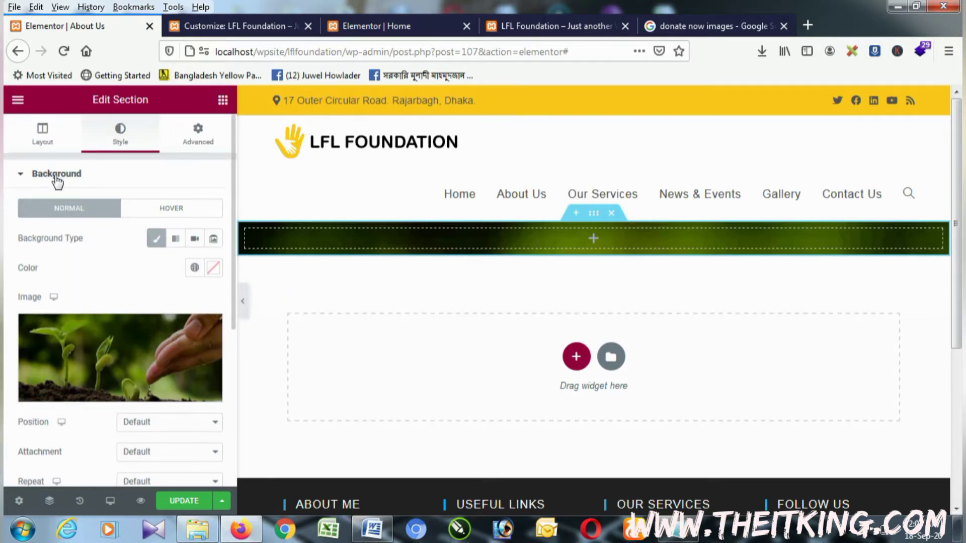
Set the section's height option to Min Height and update the page
left_click(31, 135)
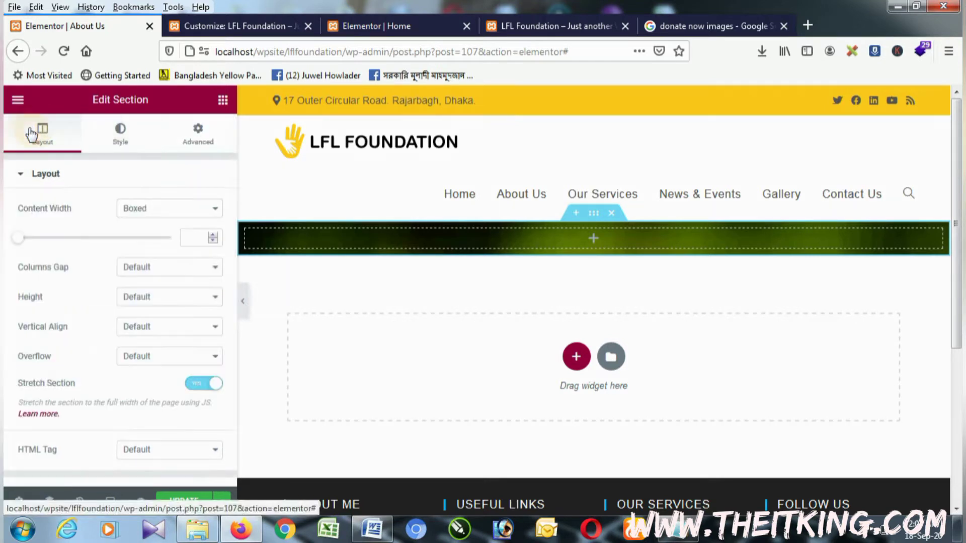
left_click(152, 298)
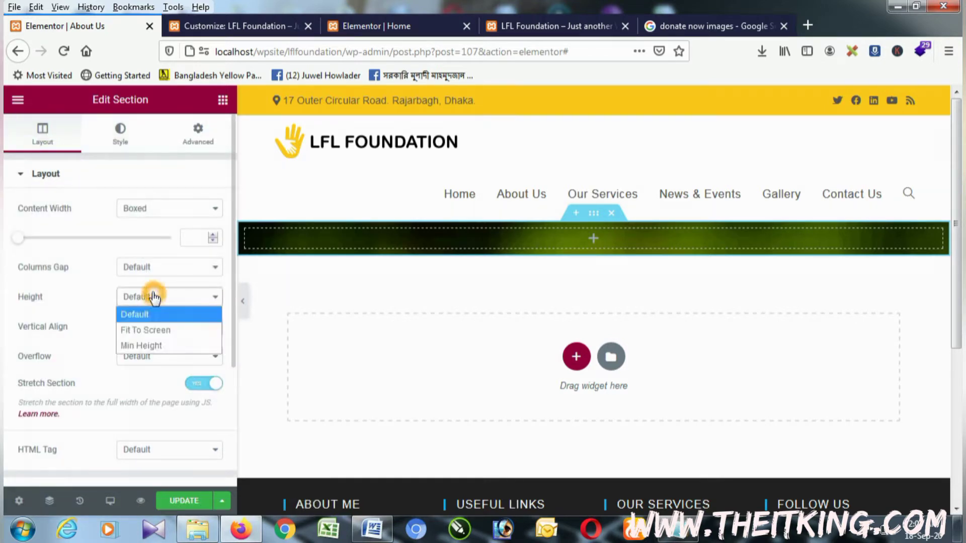
left_click(154, 346)
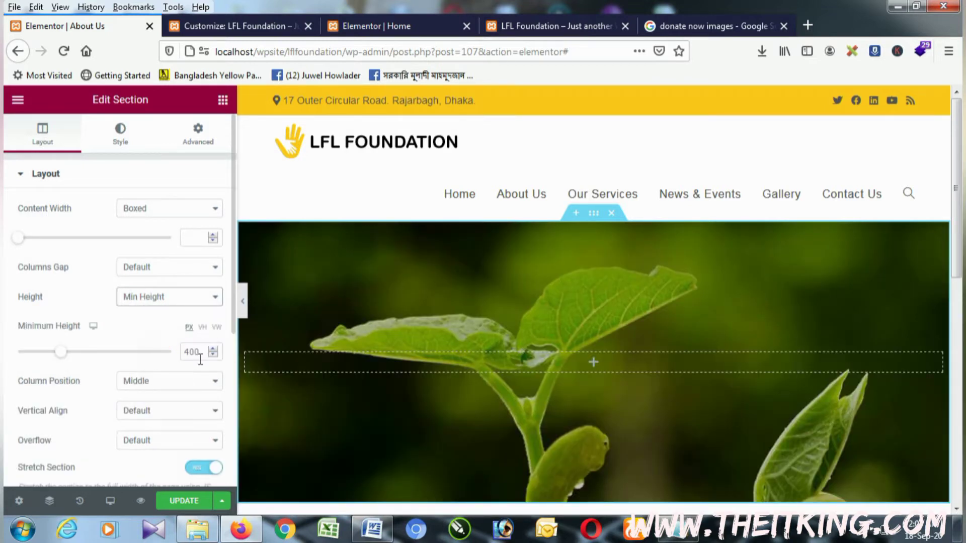
left_click(192, 502)
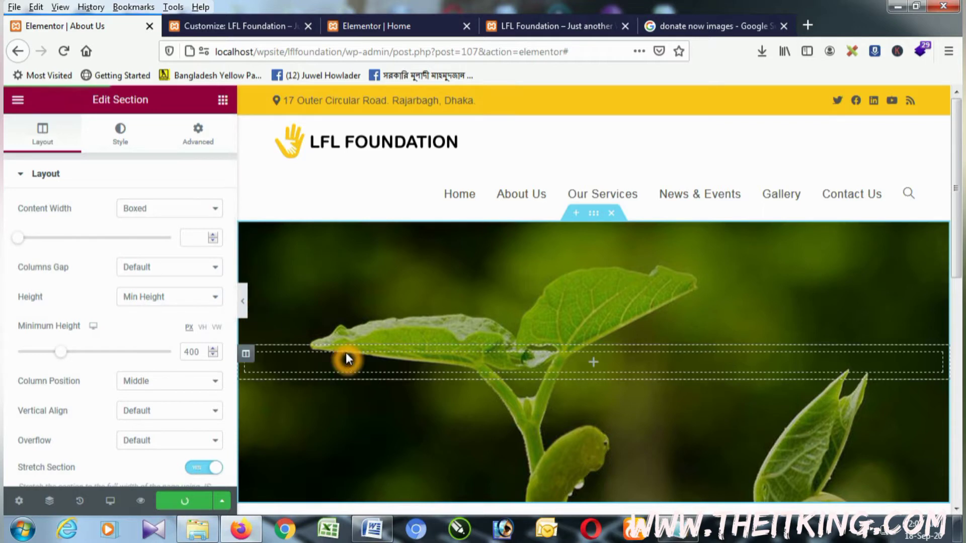
Add a Button widget inside the seedling banner section and set its size to Large
left_click(203, 132)
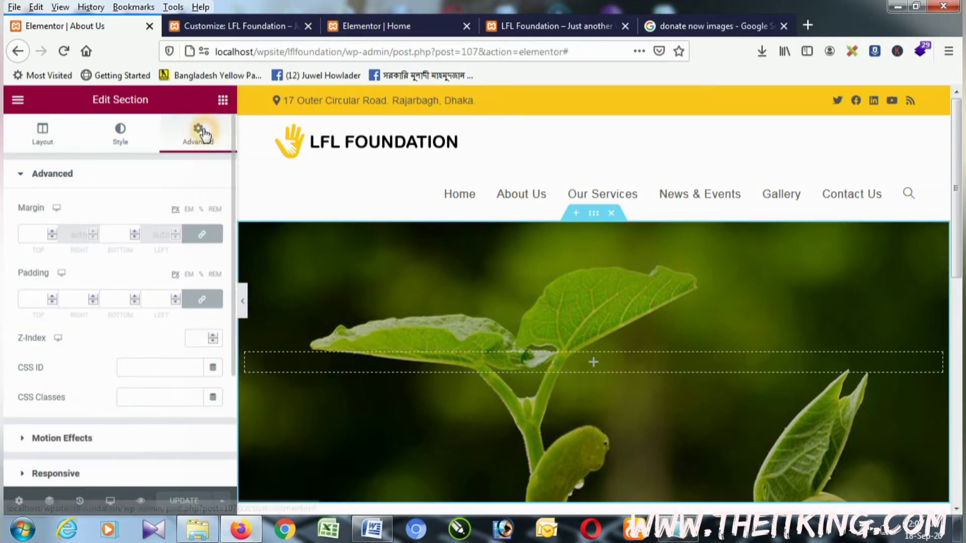
left_click(223, 100)
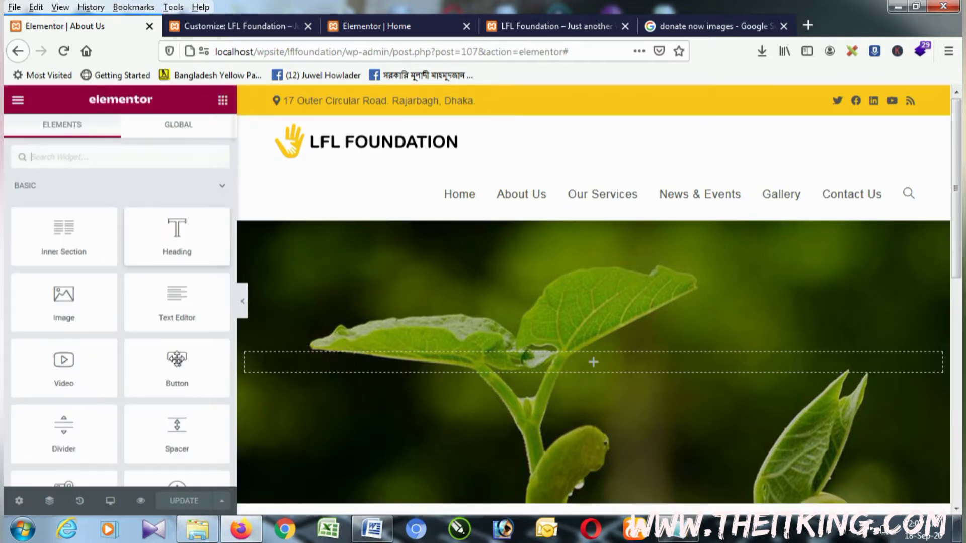
left_click_drag(172, 367, 304, 358)
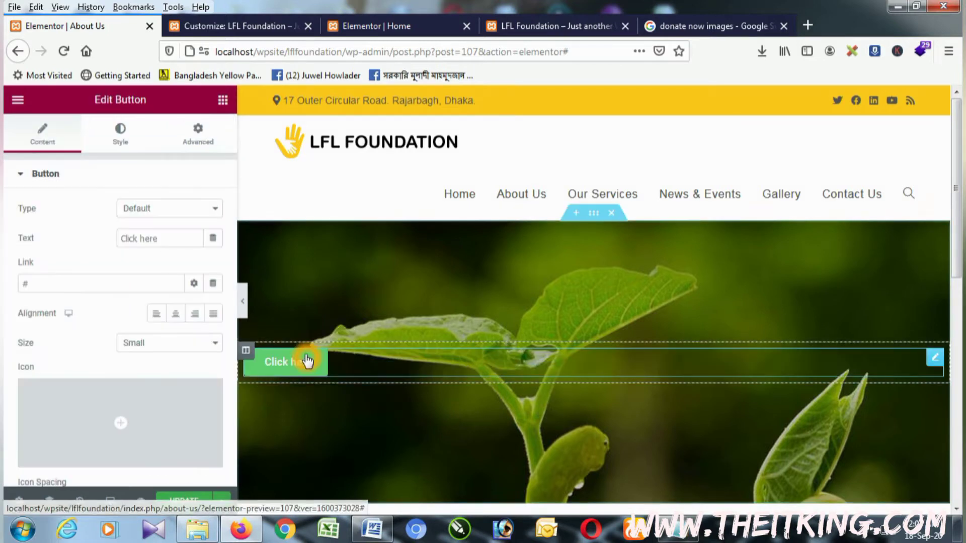
left_click(157, 342)
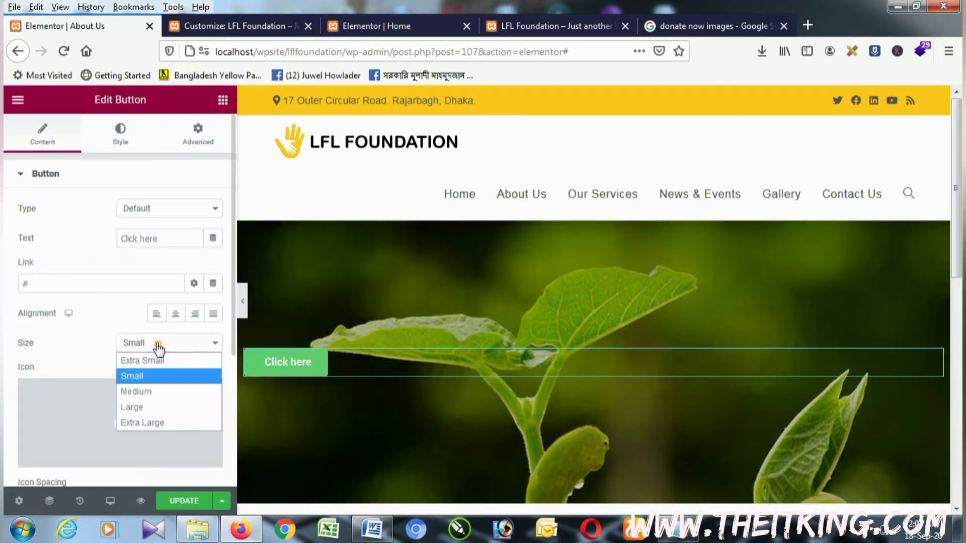
left_click(149, 408)
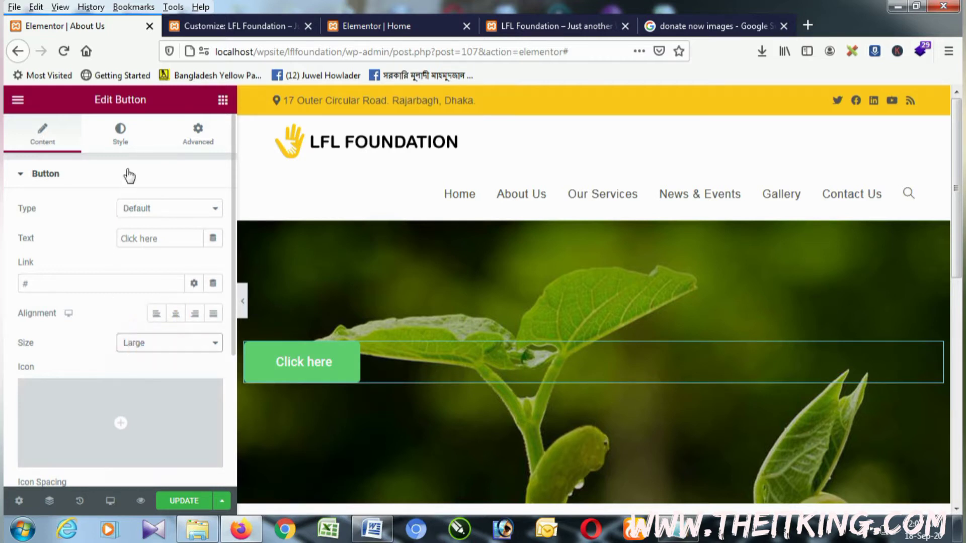
Make the button's normal background color fully transparent
left_click(129, 144)
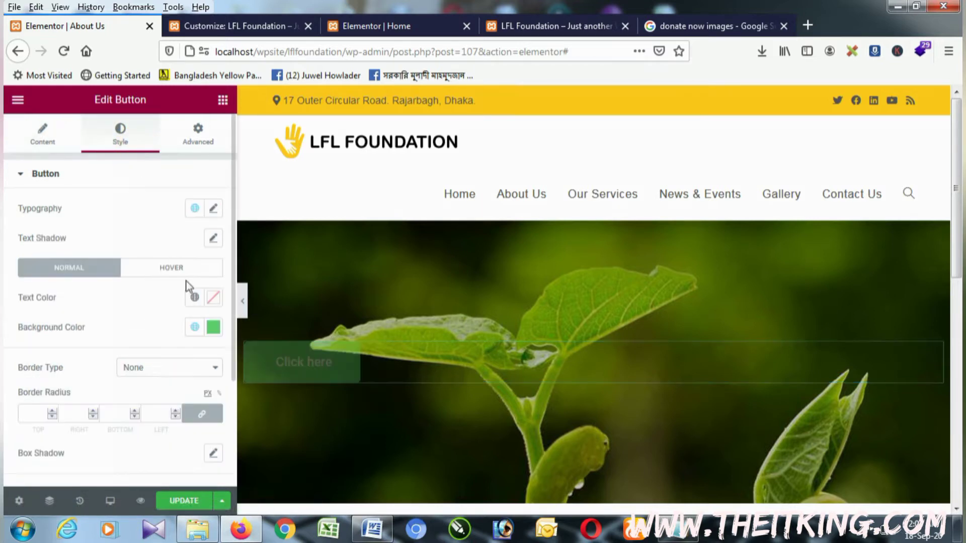
left_click(212, 328)
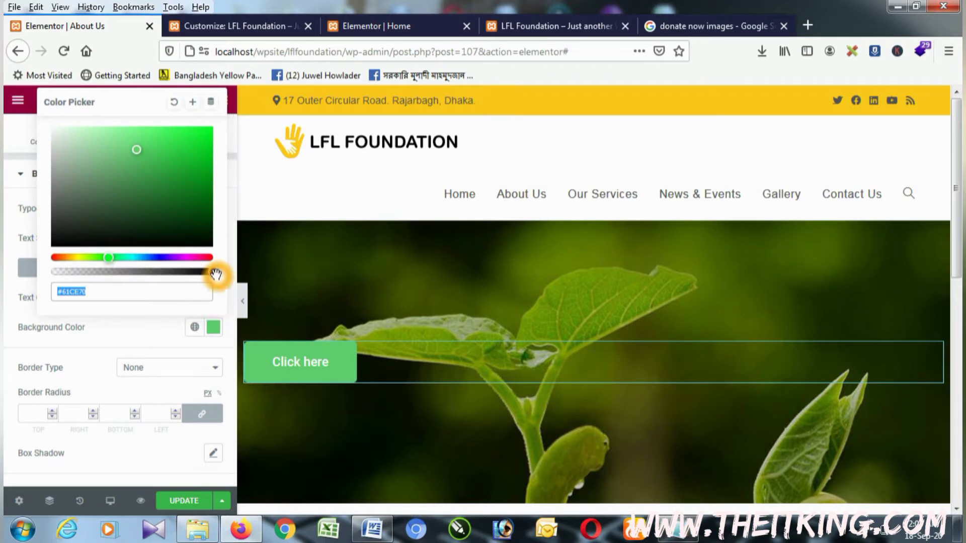
left_click_drag(217, 274, 22, 273)
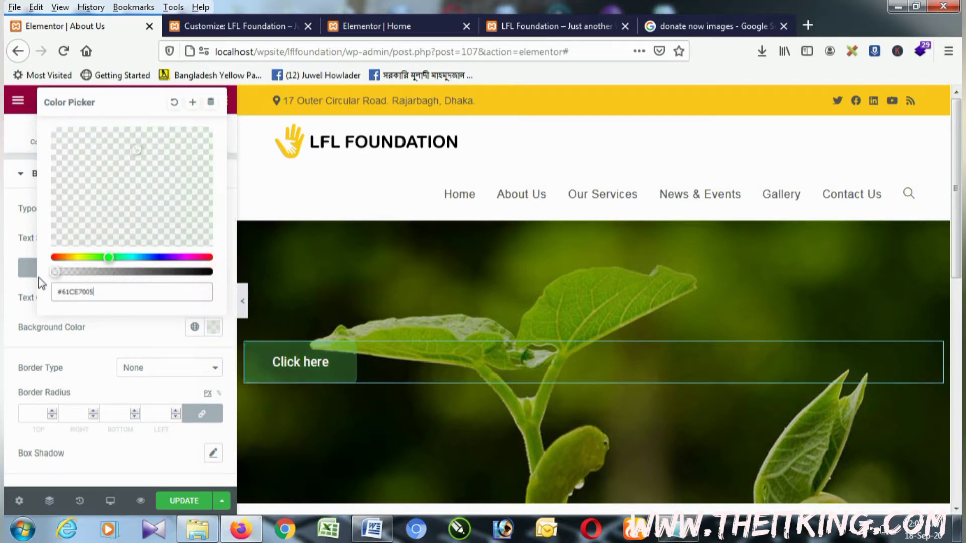
left_click(142, 333)
Give the button a solid border with a width of 2 on all sides
left_click(143, 373)
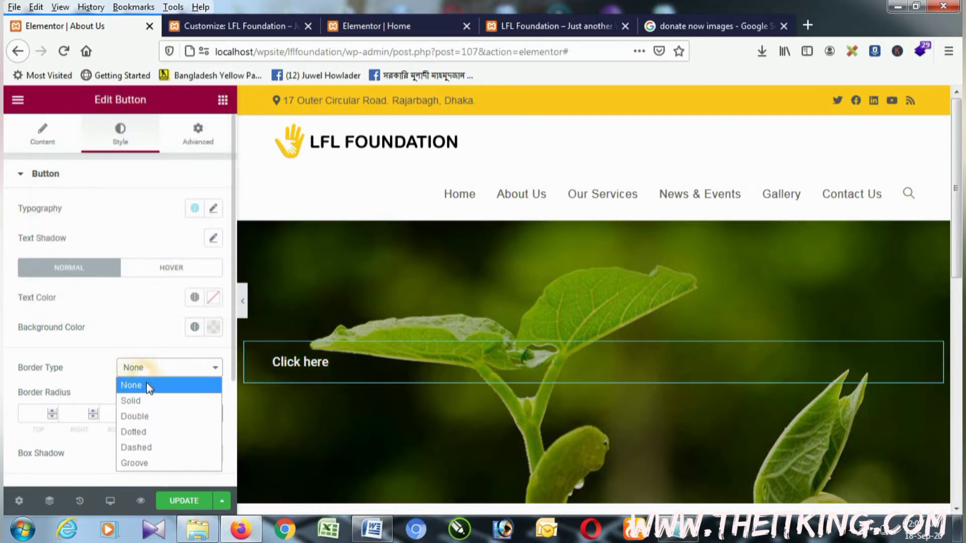
left_click(132, 400)
left_click(42, 421)
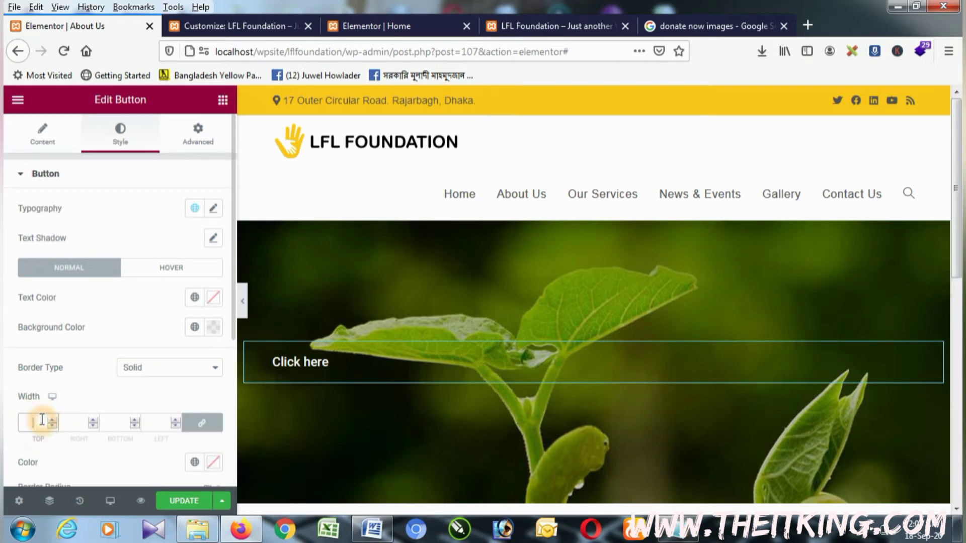
type("2")
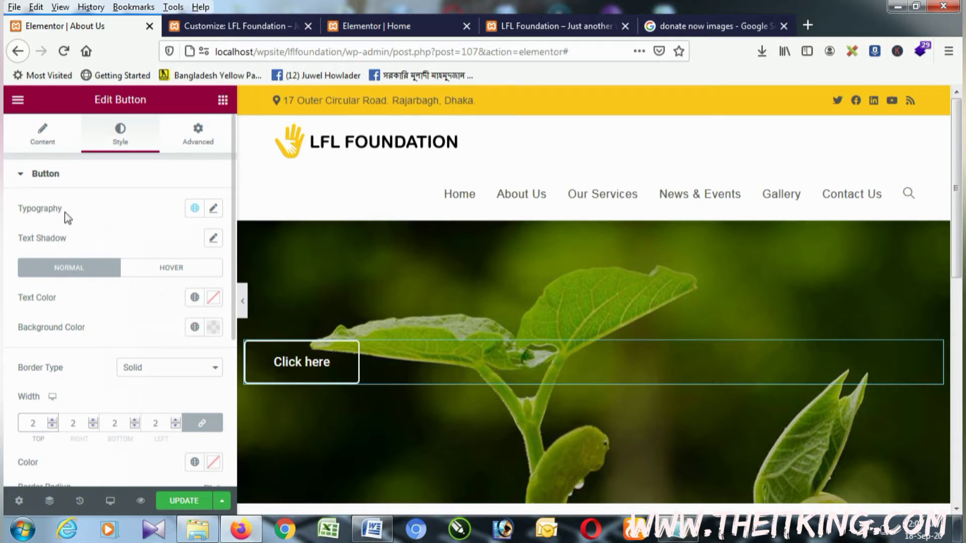
Change the button's text to "About Us"
left_click(43, 146)
left_click_drag(164, 239, 126, 241)
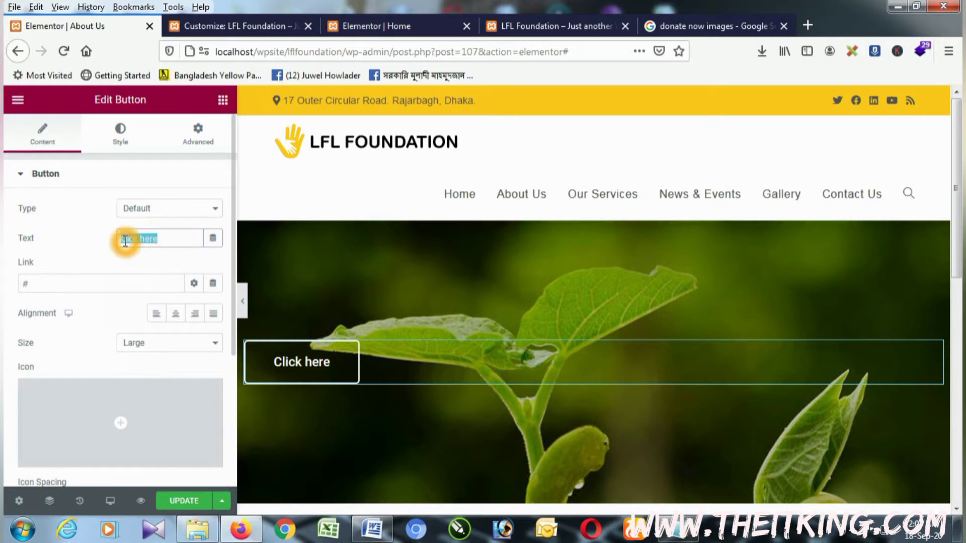
type("About Us")
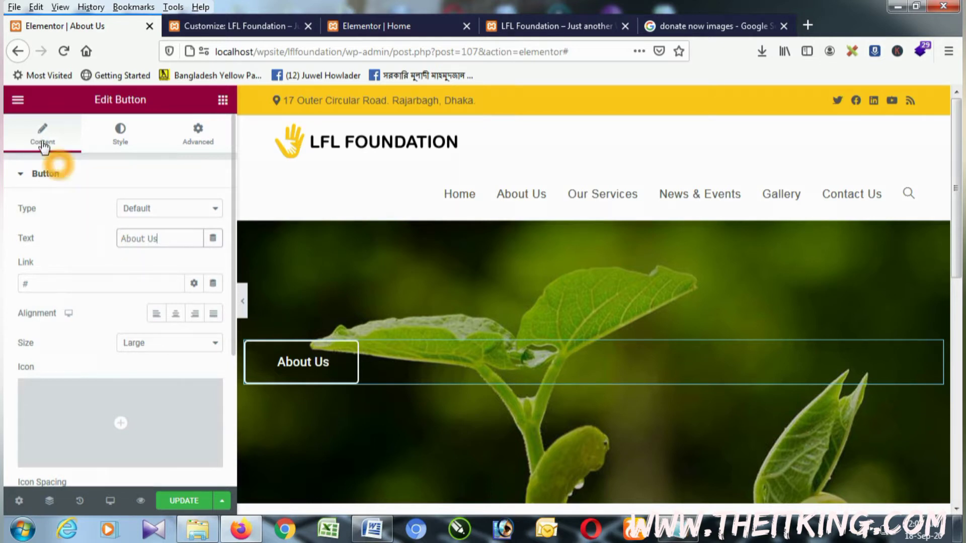
Set the button's typography to a 36 px size with an Uppercase transform
left_click(125, 148)
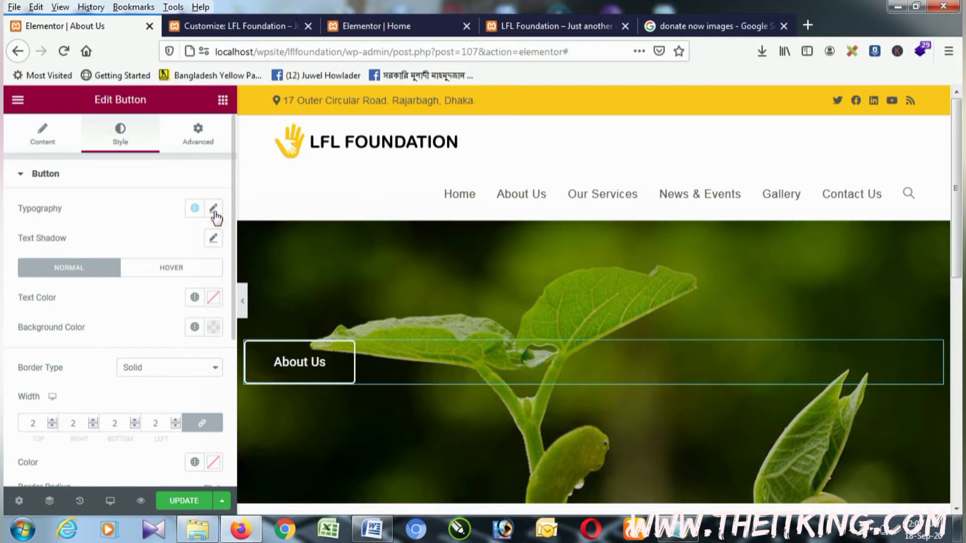
left_click(213, 210)
type("30")
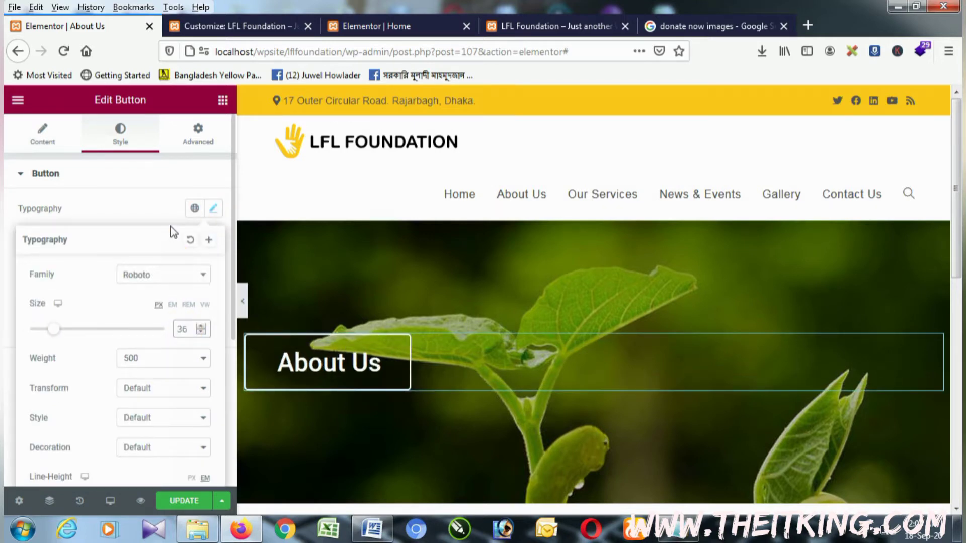
left_click(203, 143)
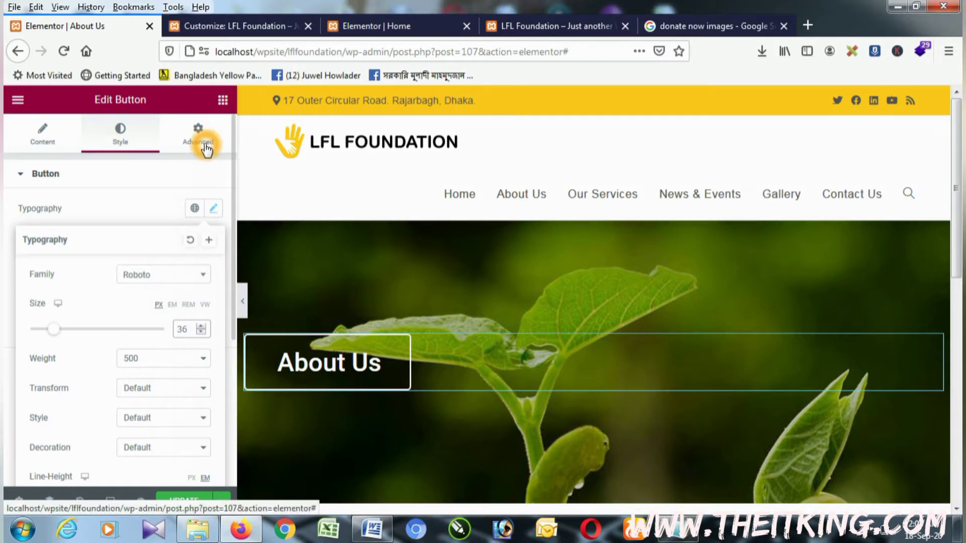
left_click(139, 389)
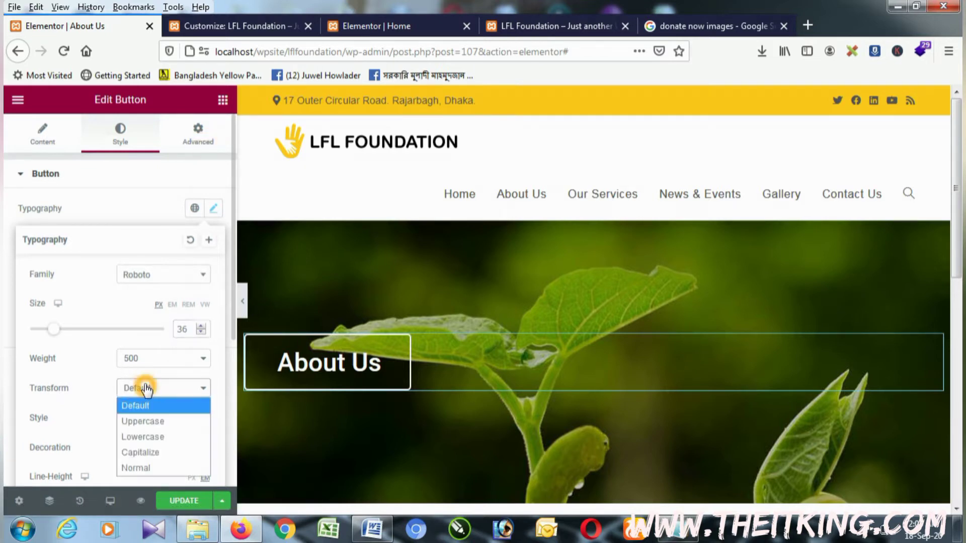
left_click(143, 421)
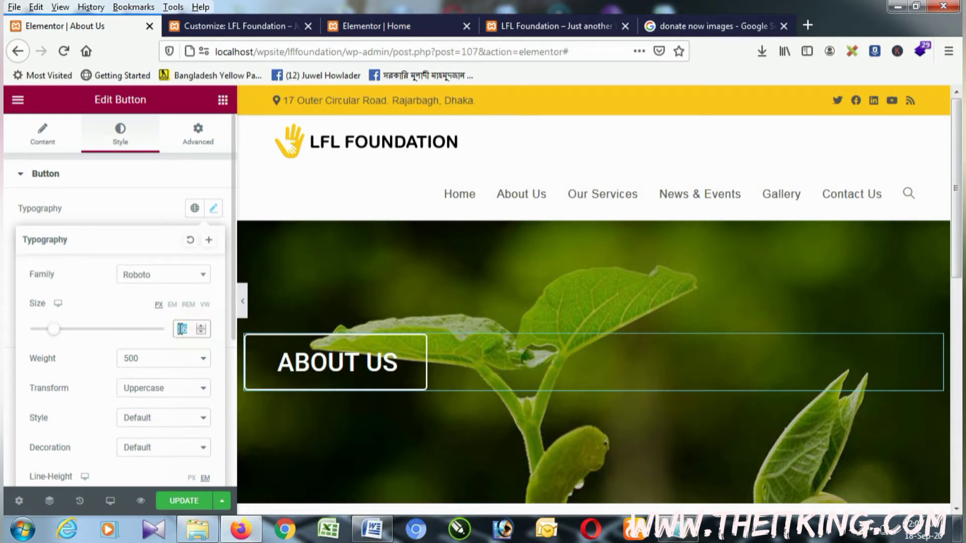
Try the button text at 48 px and 42 px, and return its size to 36 px
double_click(181, 329)
type("48")
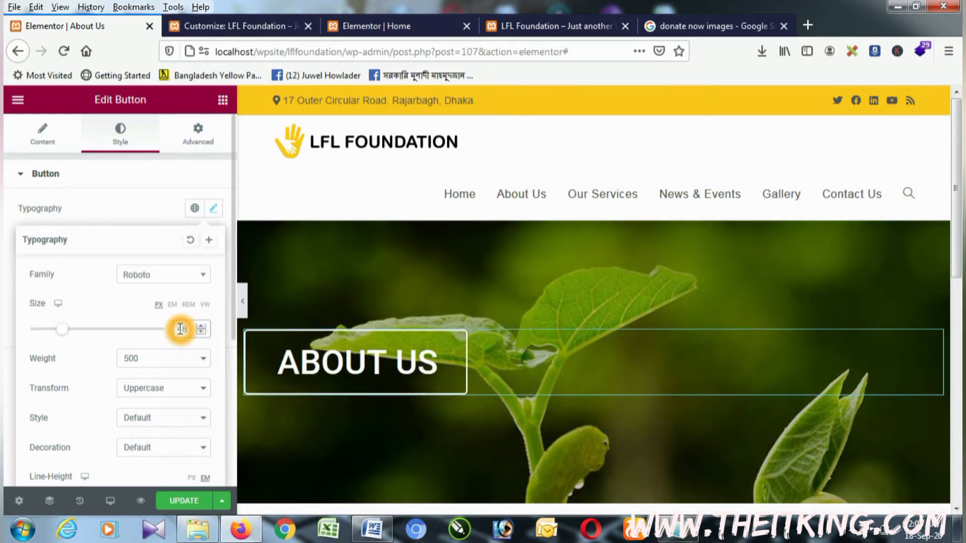
double_click(177, 328)
type("42")
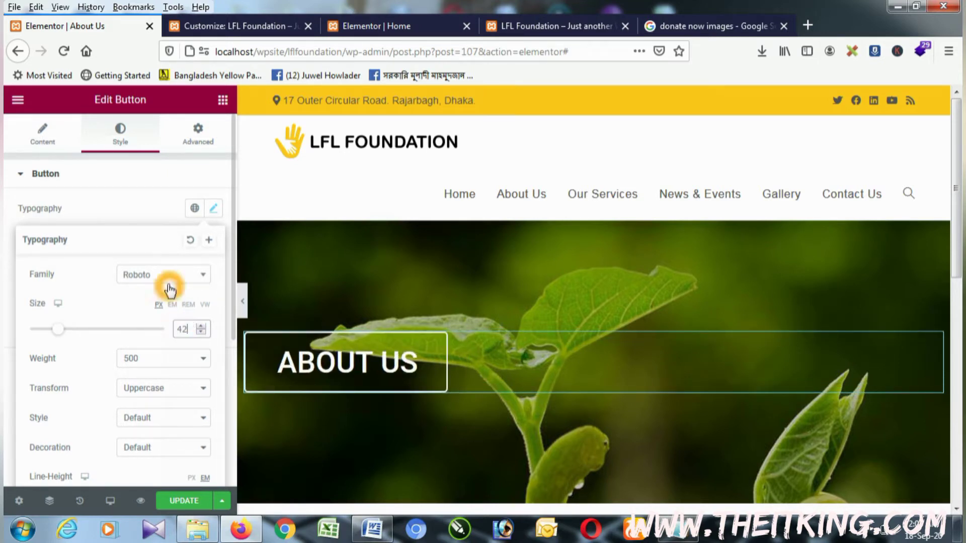
left_click(212, 211)
double_click(181, 329)
key("BackSpace")
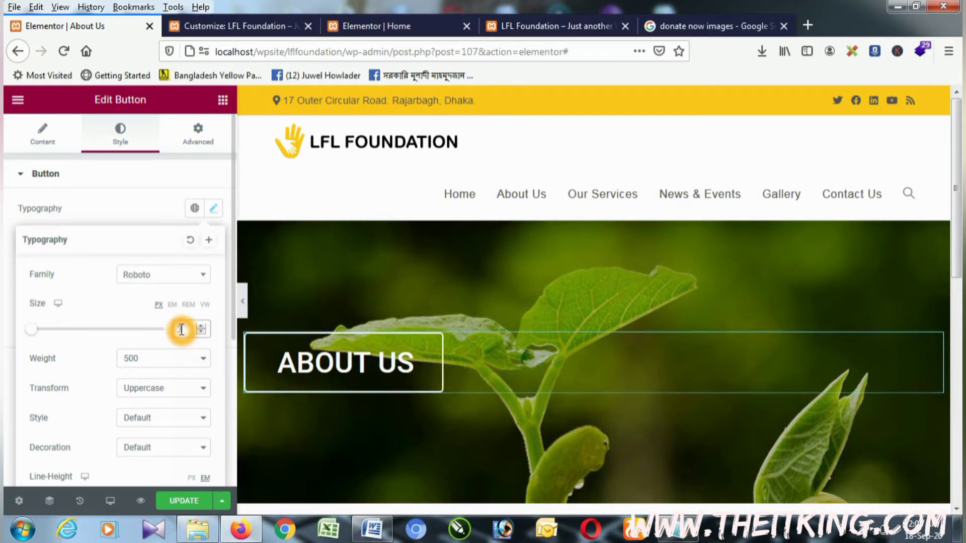
type("36")
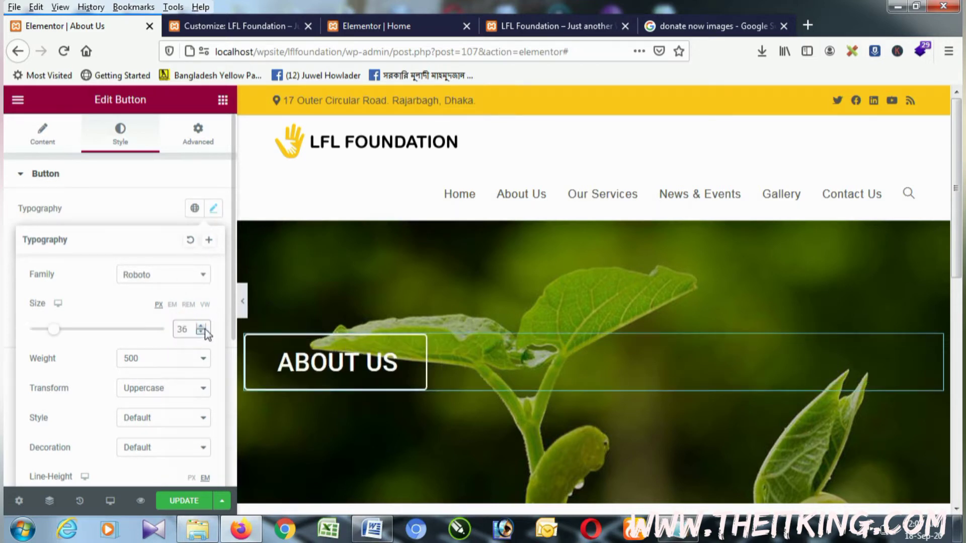
Center the button horizontally in the banner section and update the page
left_click(43, 134)
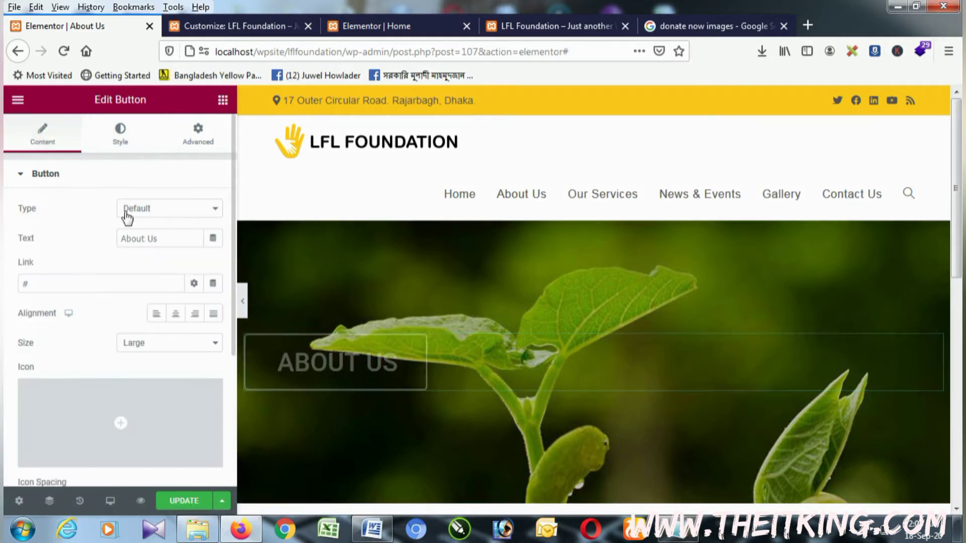
left_click(176, 314)
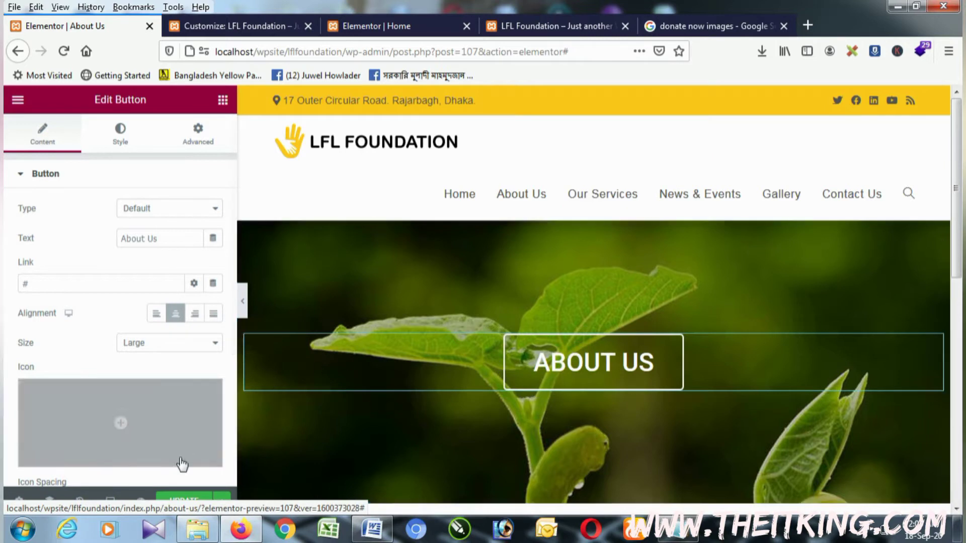
left_click(181, 509)
left_click(184, 501)
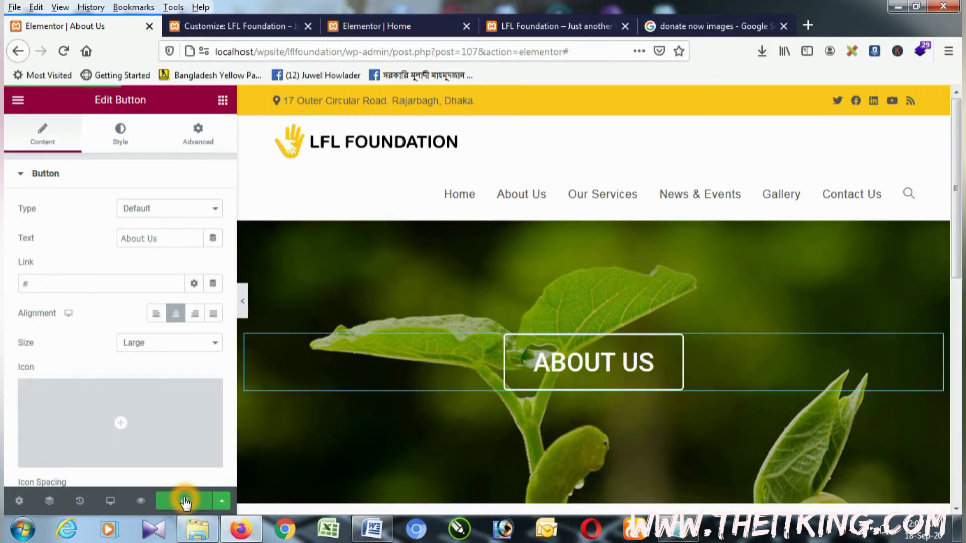
Preview the About Us page to check the banner and footer, and return to the Elementor editor
left_click(145, 502)
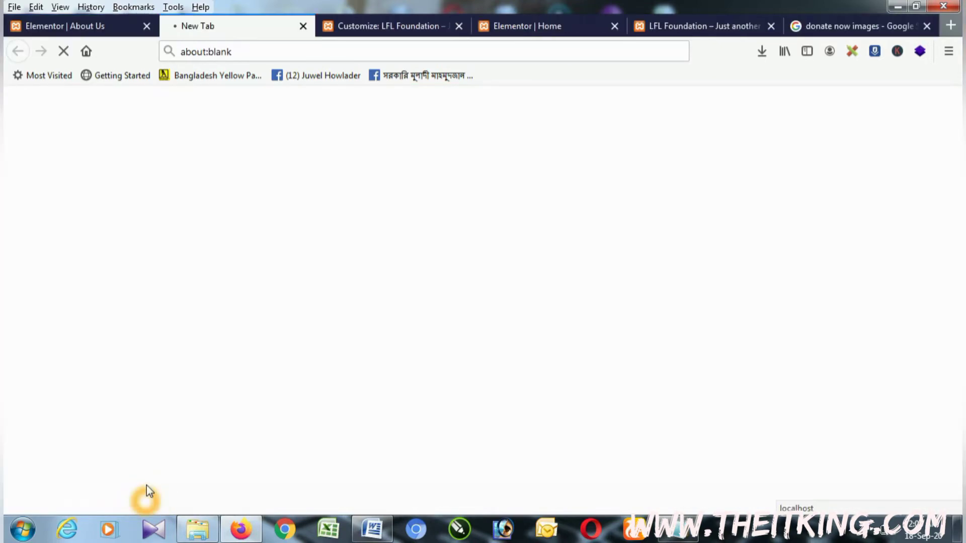
left_click(268, 144)
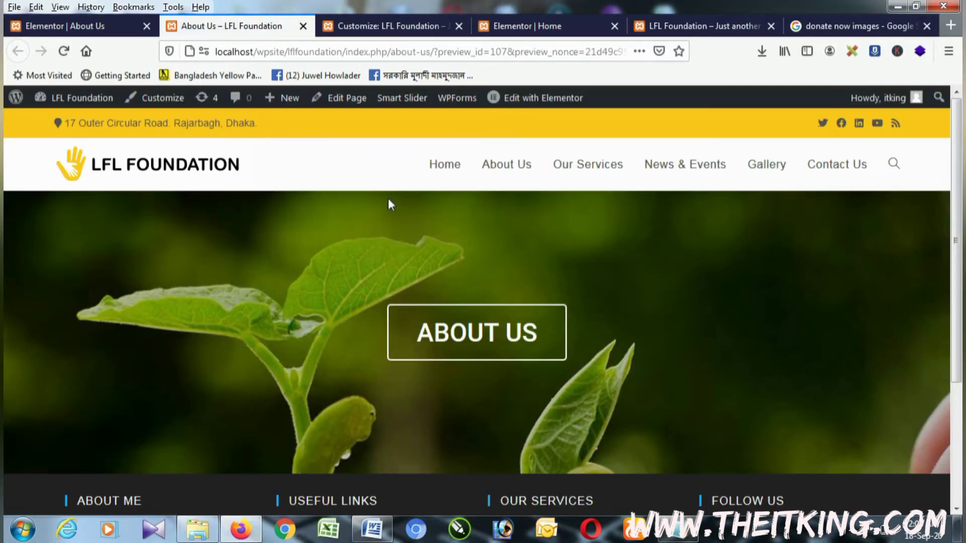
scroll(539, 323, "down", 3)
scroll(545, 329, "up", 3)
left_click(87, 32)
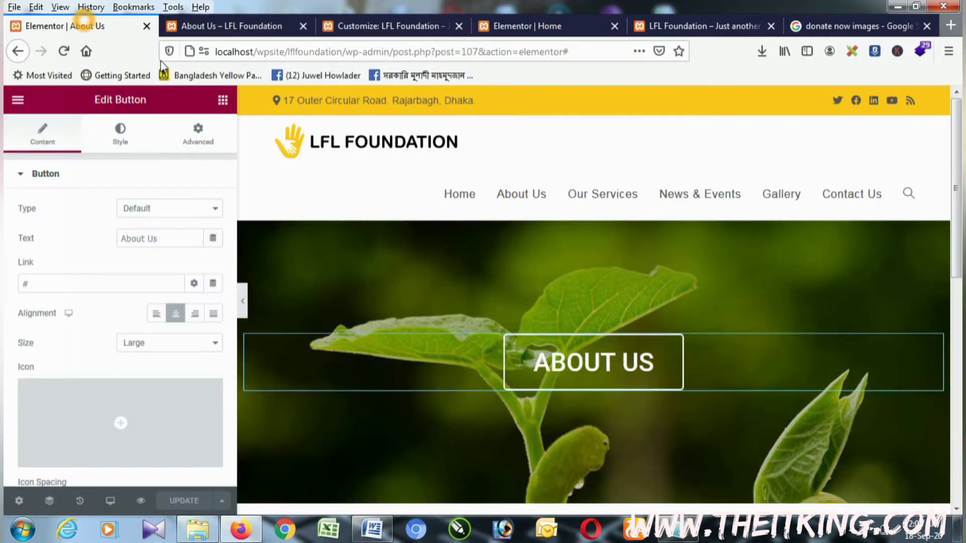
Examine the banner section's layout settings, including its minimum height and column position options
left_click(594, 213)
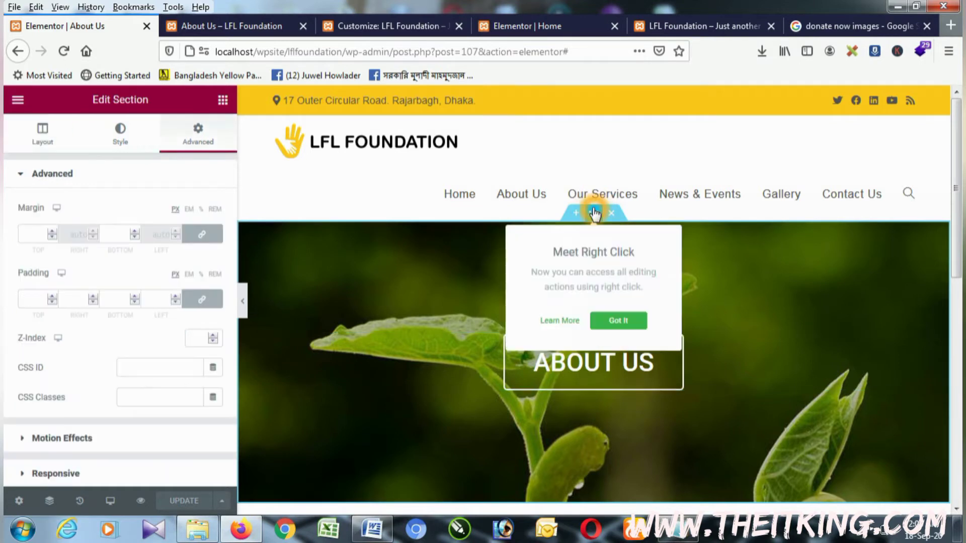
left_click(51, 131)
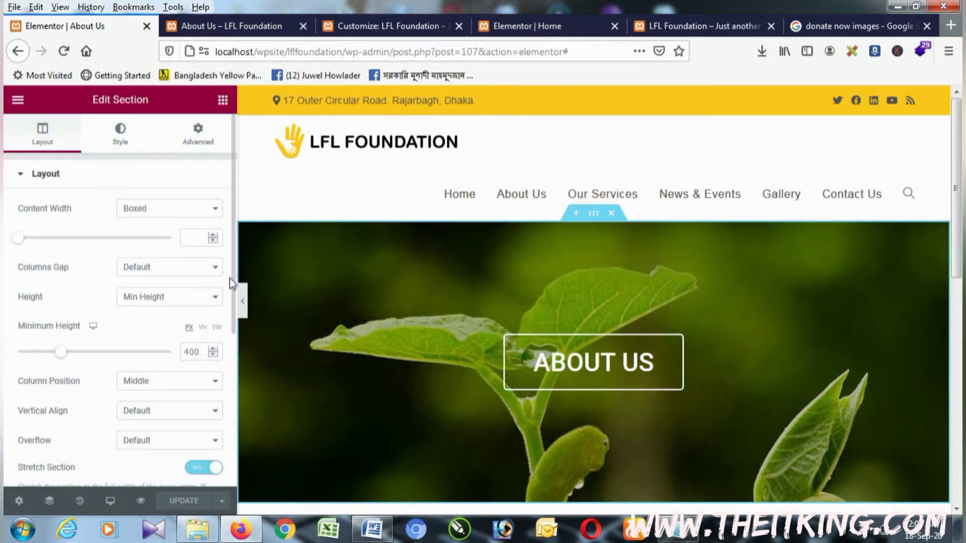
scroll(152, 288, "down", 1)
left_click(595, 213)
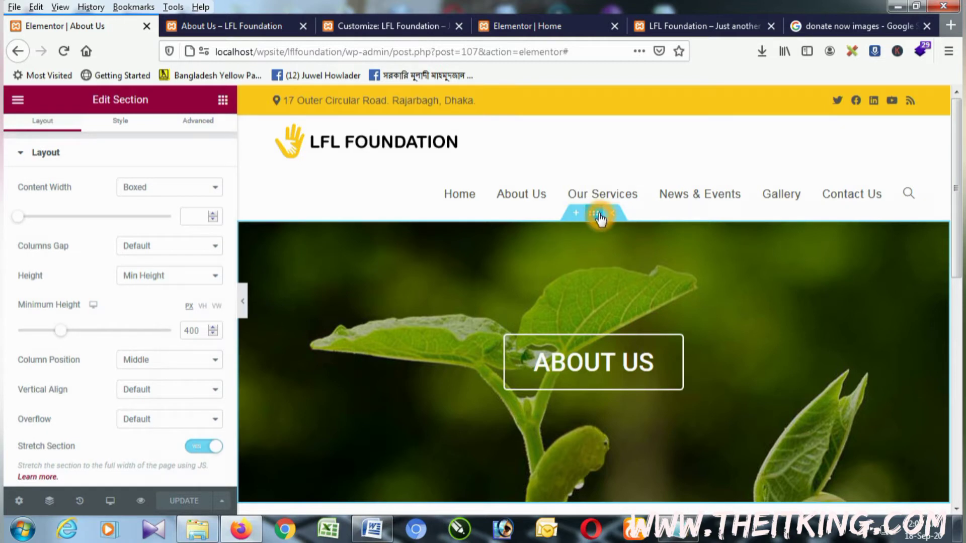
scroll(135, 261, "up", 1)
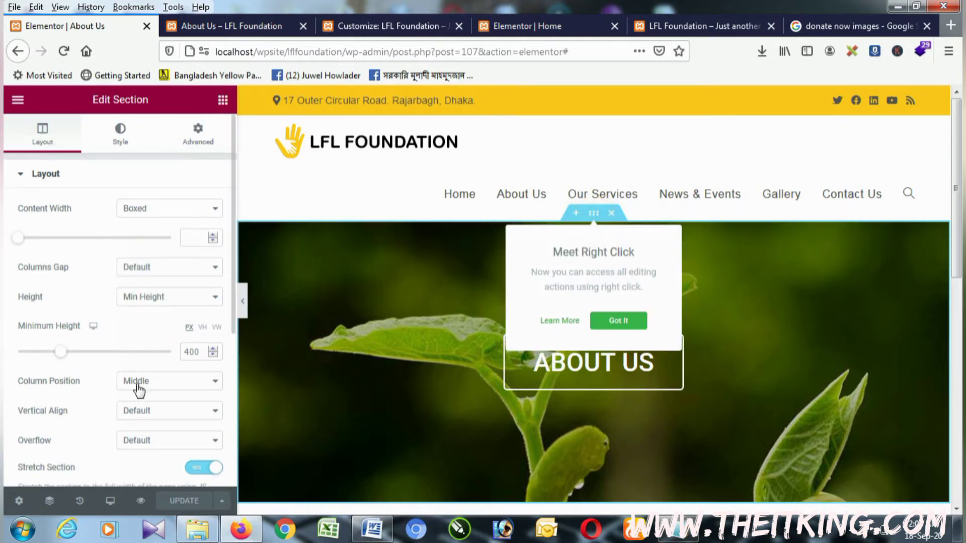
scroll(139, 388, "down", 3)
left_click(159, 323)
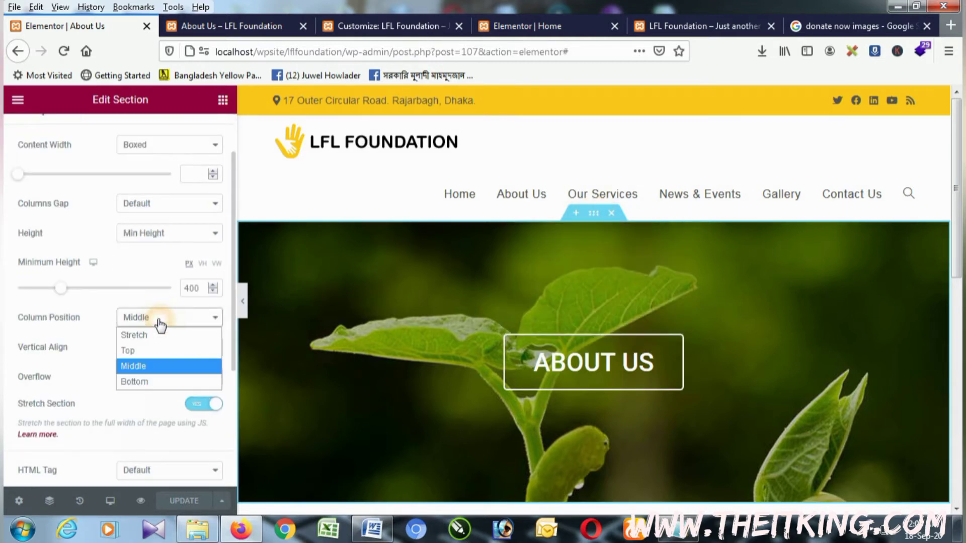
left_click(160, 326)
scroll(80, 301, "up", 3)
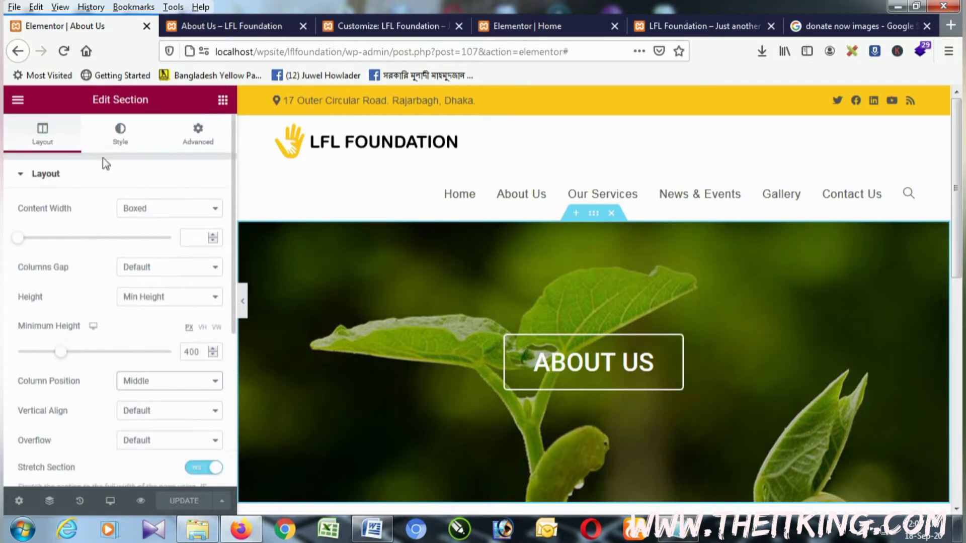
Set the size of the banner section's background image to Cover
left_click(115, 135)
scroll(125, 362, "down", 2)
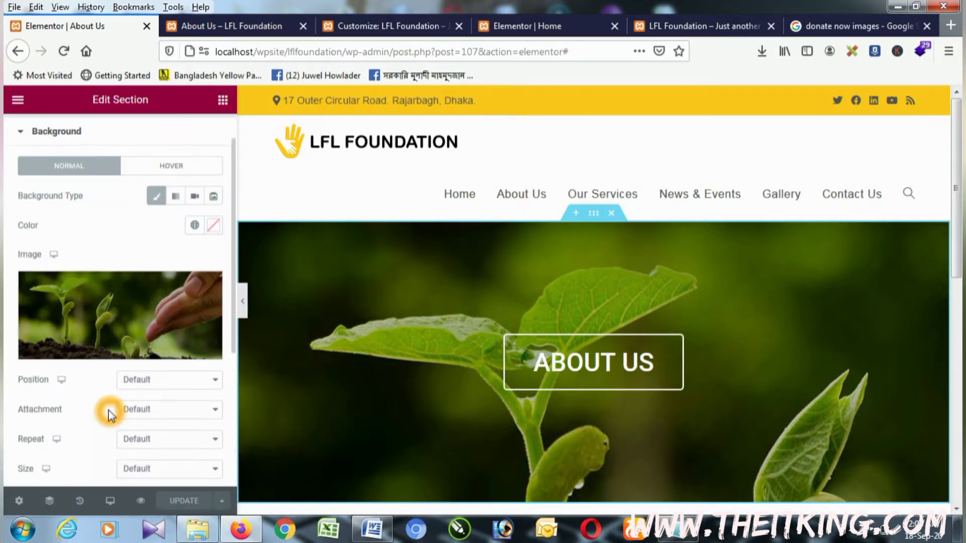
left_click(159, 384)
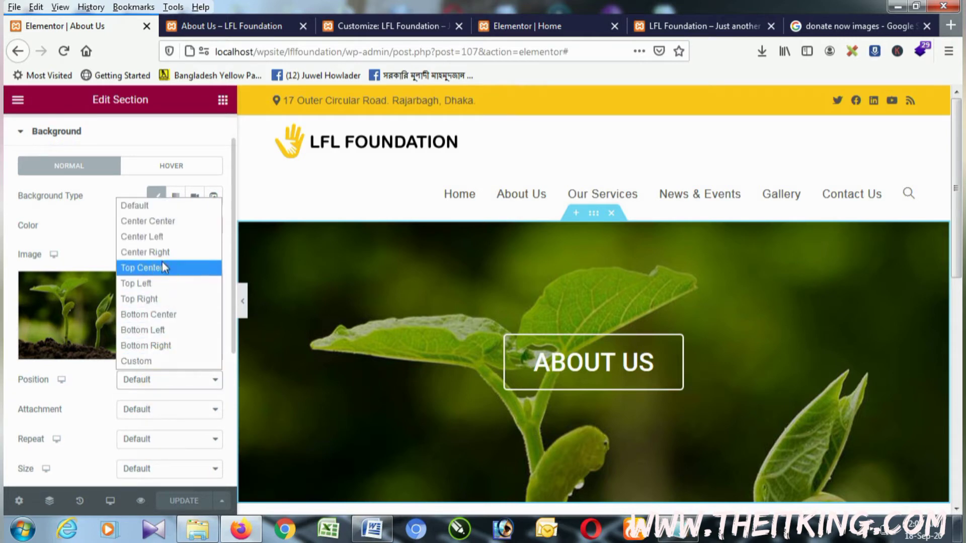
left_click(105, 394)
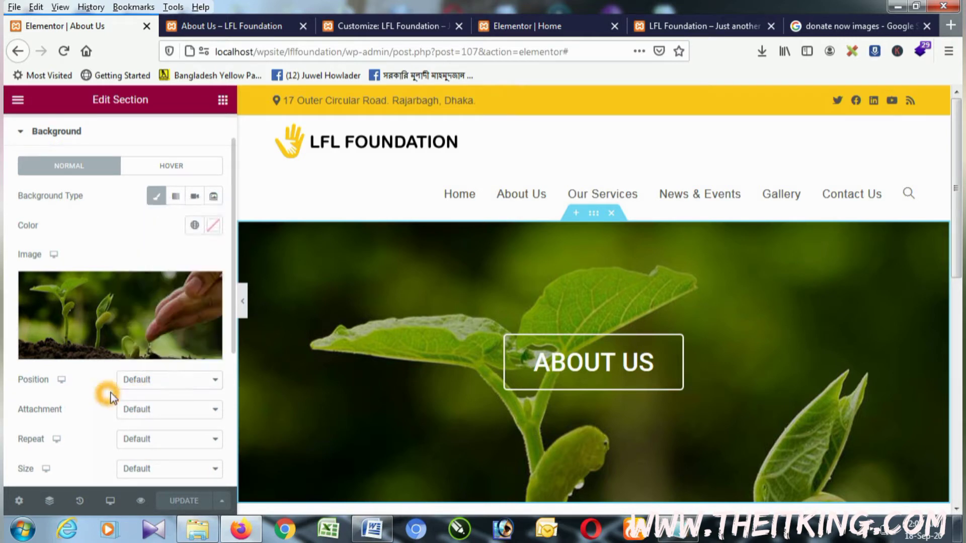
scroll(116, 408, "down", 2)
left_click(142, 434)
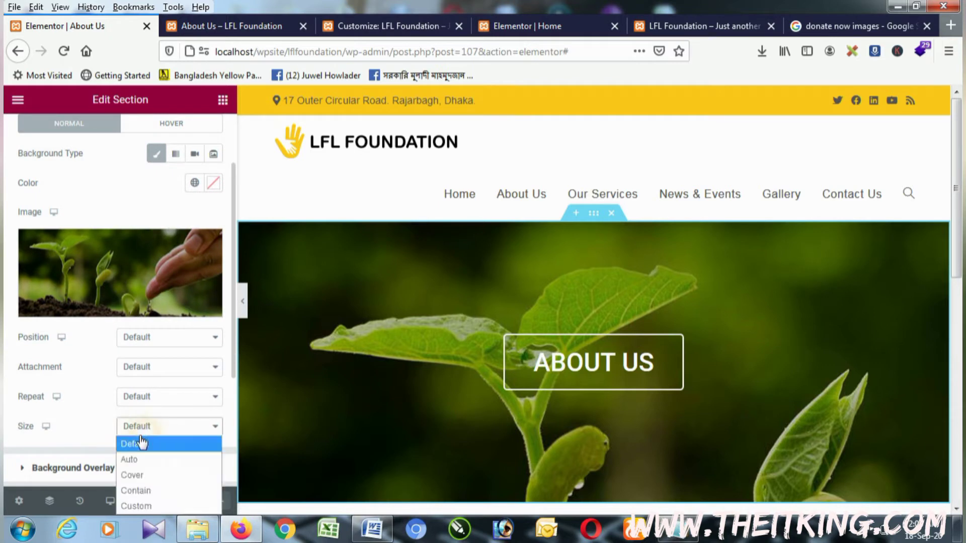
left_click(131, 475)
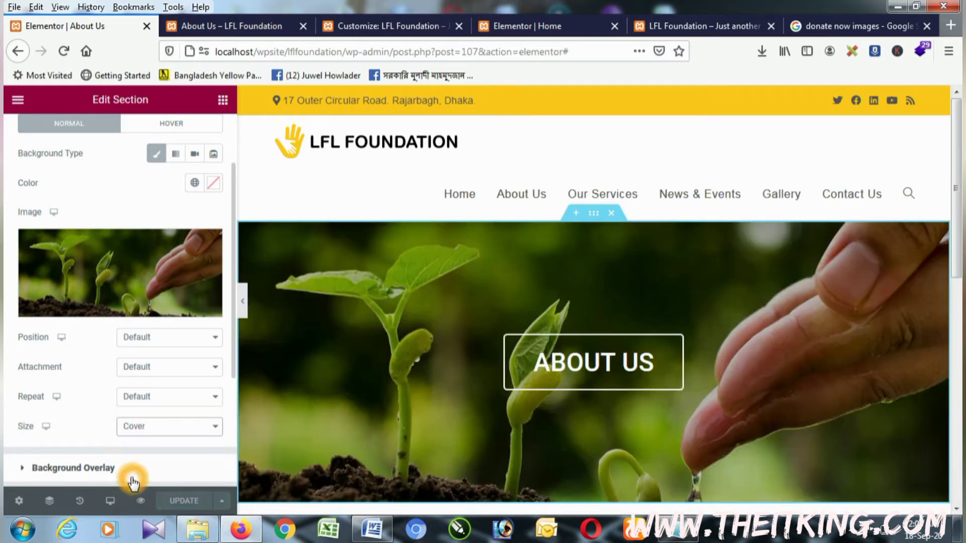
Set the attachment of the banner section's background image to Fixed and check the effect while the page scrolls
left_click(135, 407)
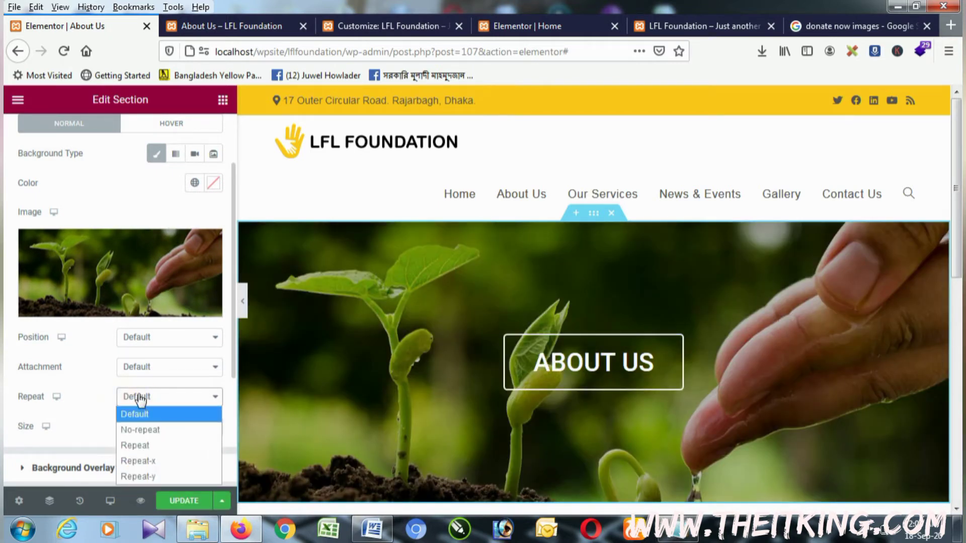
left_click(141, 398)
left_click(144, 369)
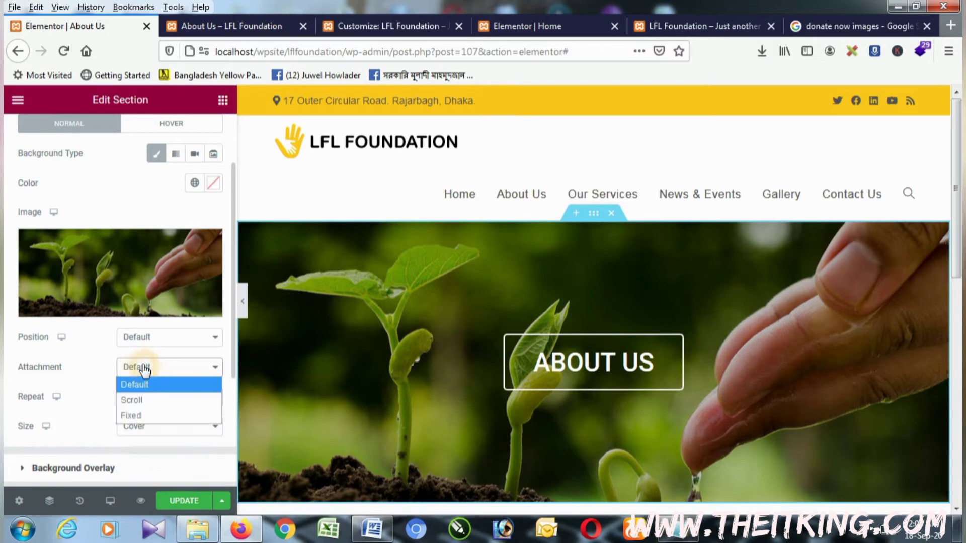
left_click(136, 417)
scroll(472, 340, "down", 3)
scroll(473, 343, "up", 3)
scroll(493, 345, "down", 3)
scroll(65, 214, "up", 2)
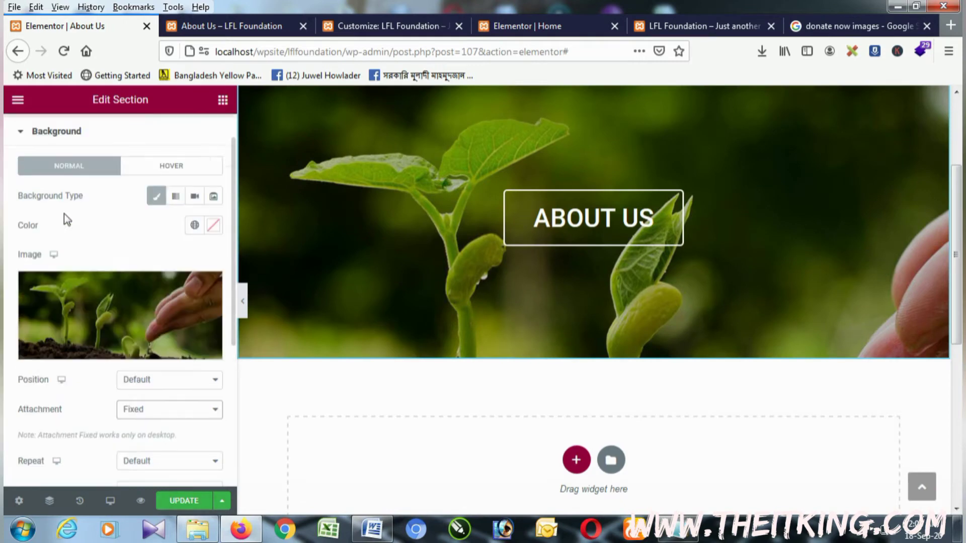
scroll(749, 234, "up", 3)
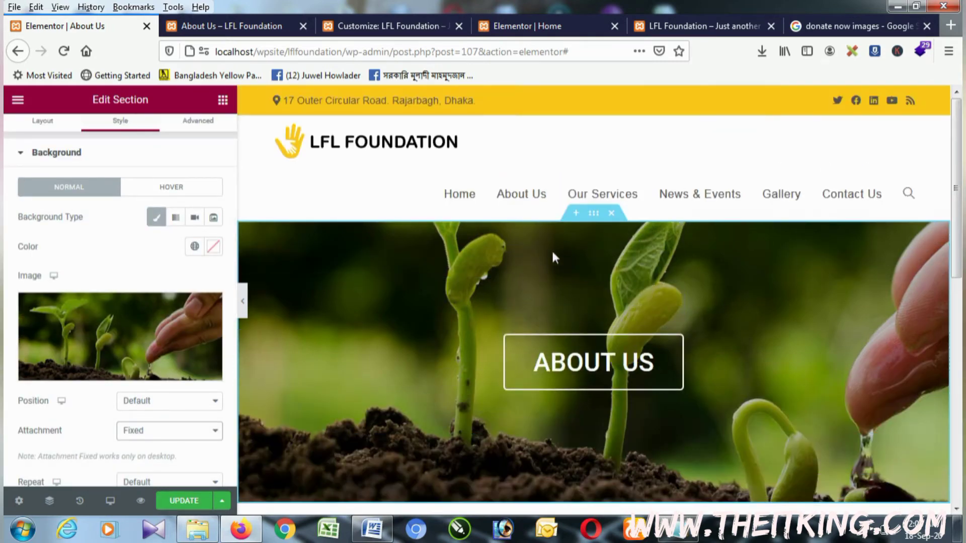
Set the banner section's minimum height to 500 px and update the page
left_click(588, 215)
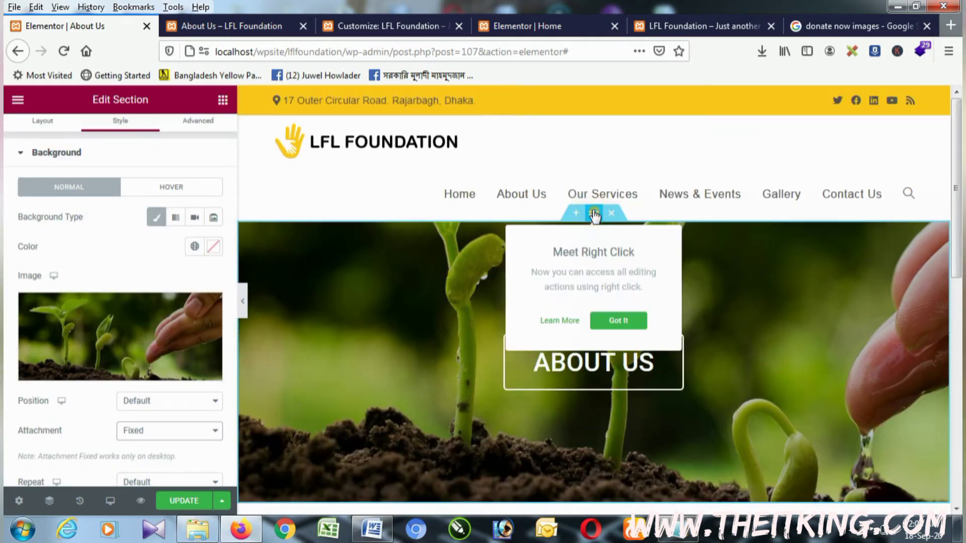
left_click(30, 150)
left_click_drag(189, 357, 181, 355)
type("500")
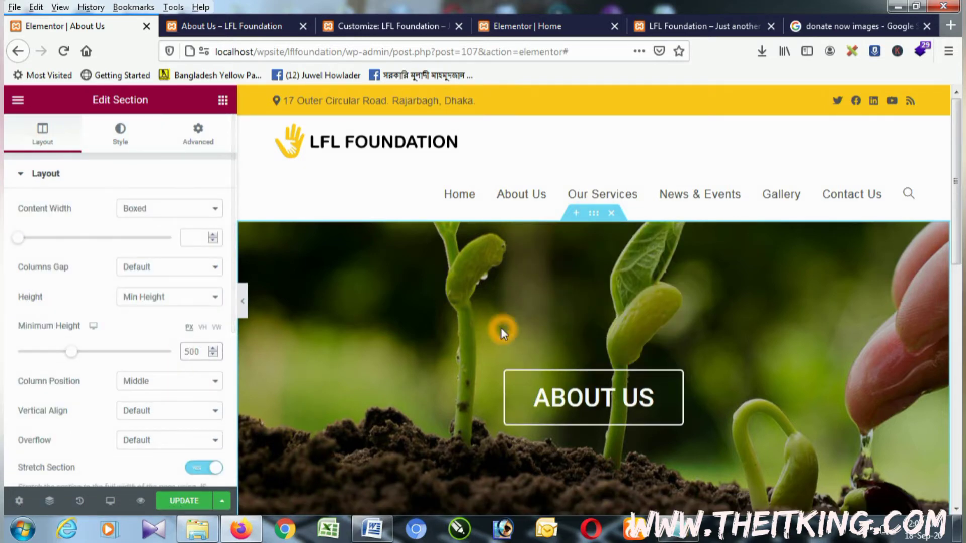
left_click(188, 500)
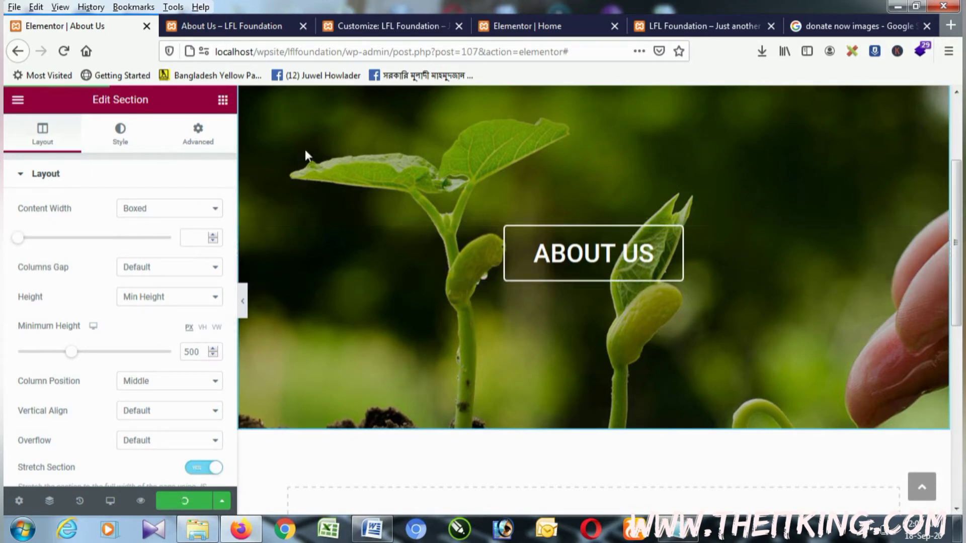
Check the banner with its fixed background in the About Us page preview, and return to the Elementor editor
left_click(261, 28)
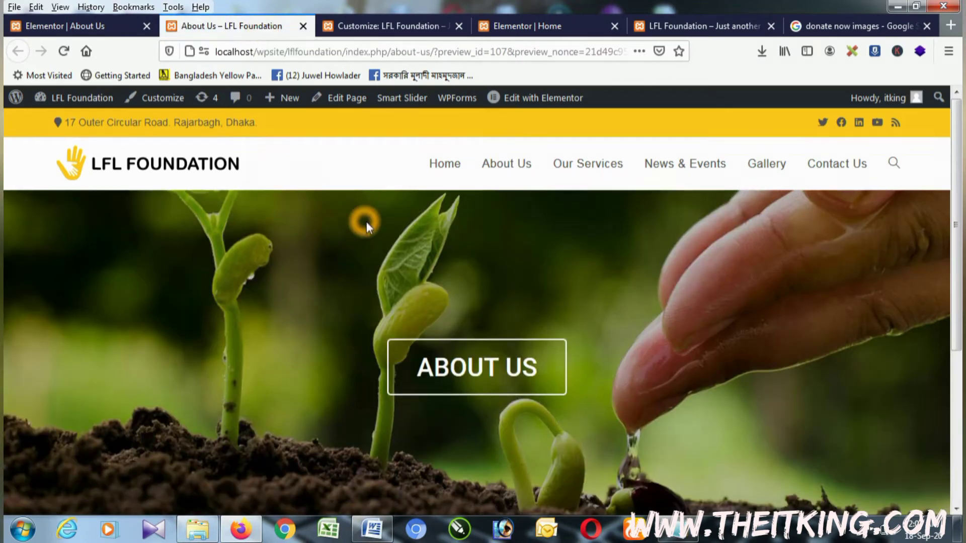
scroll(369, 227, "down", 3)
scroll(371, 228, "up", 5)
left_click(101, 26)
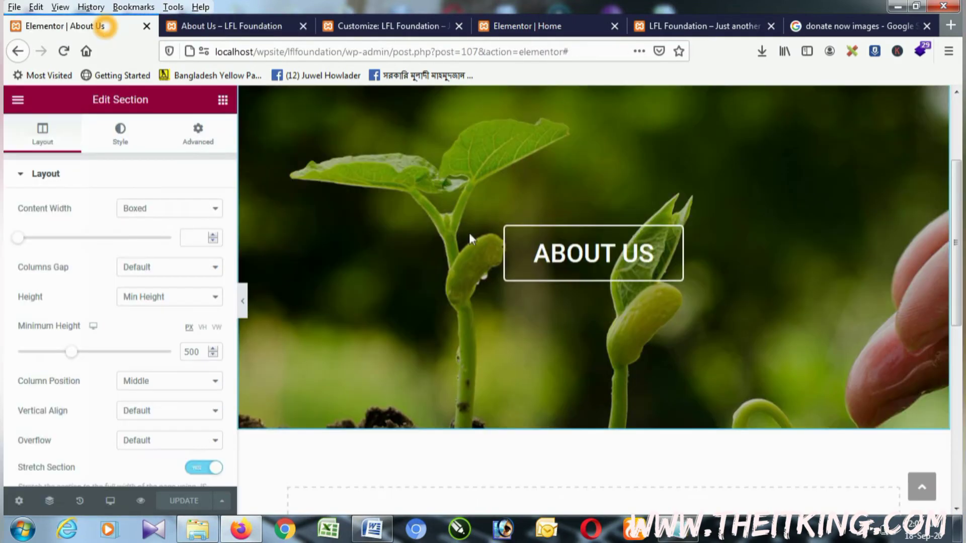
Add a new section with two equal columns below the banner
scroll(532, 300, "down", 2)
left_click(576, 459)
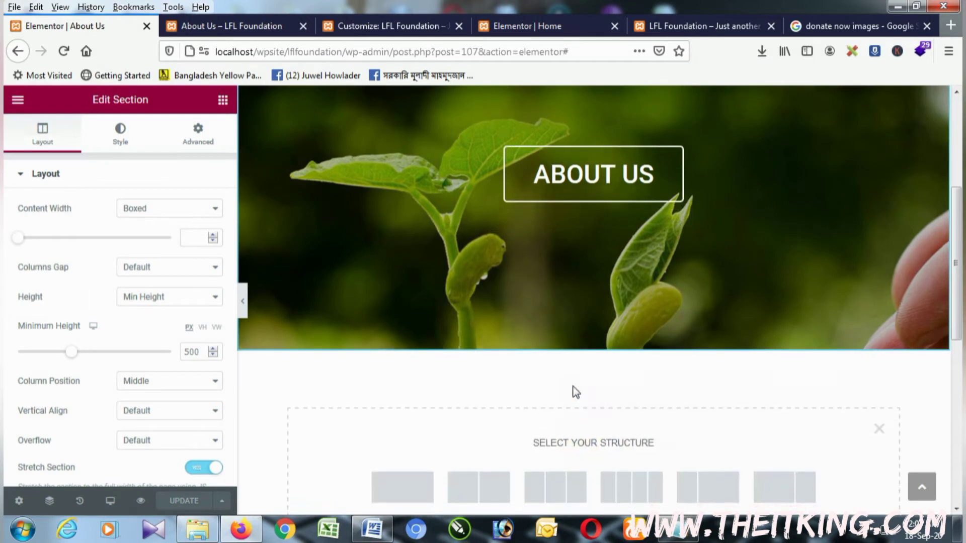
scroll(553, 378, "down", 3)
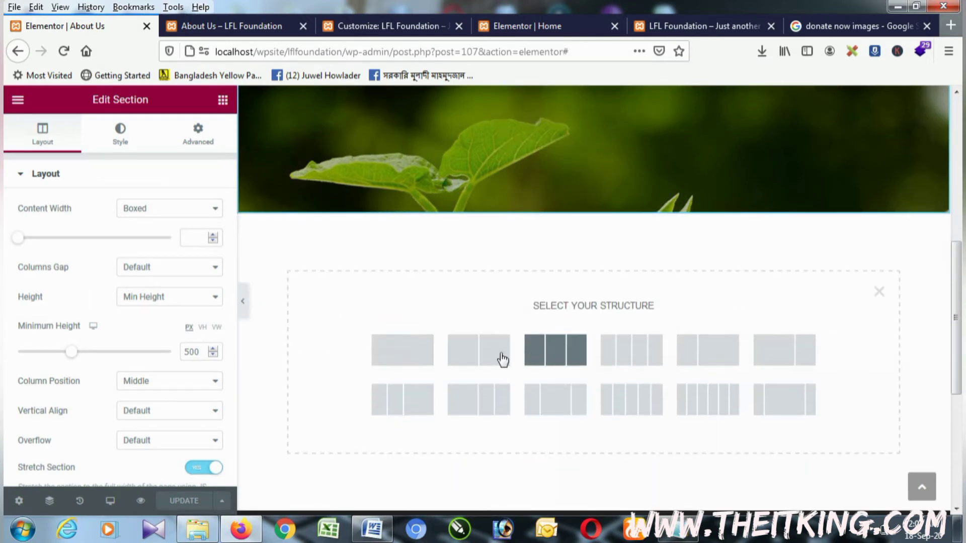
left_click(468, 352)
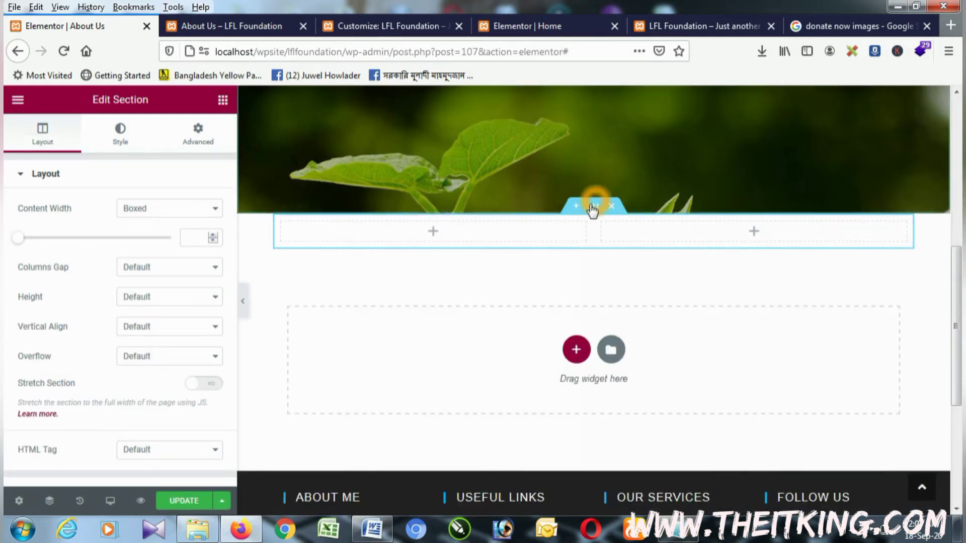
Unlink the two-column section's padding values and set the upper and lower padding to 60 px each
left_click(207, 144)
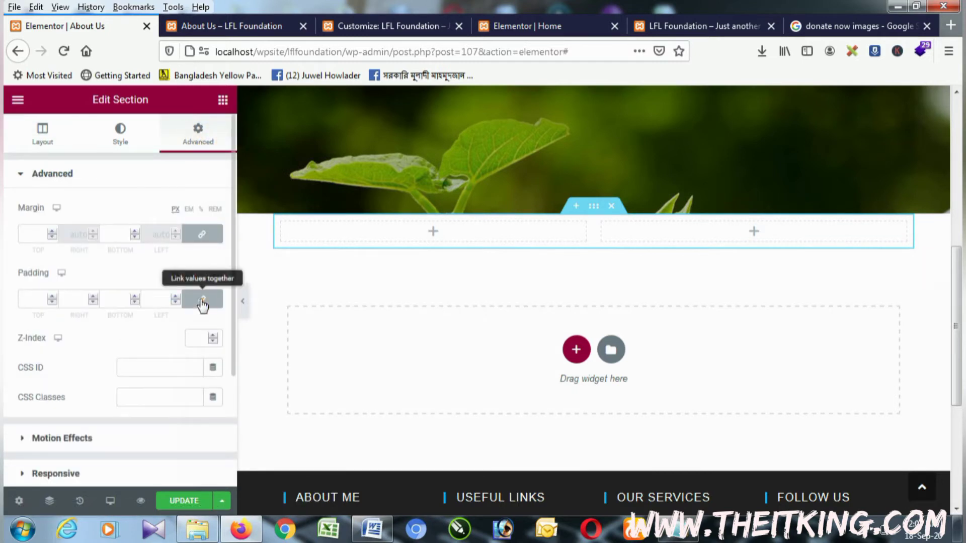
left_click(201, 302)
left_click(28, 298)
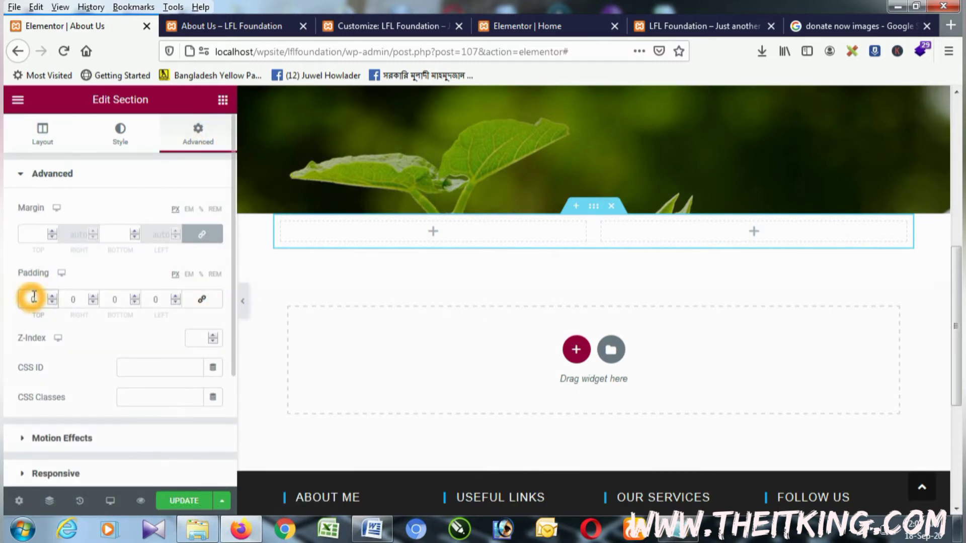
type("60")
left_click(114, 300)
type("60")
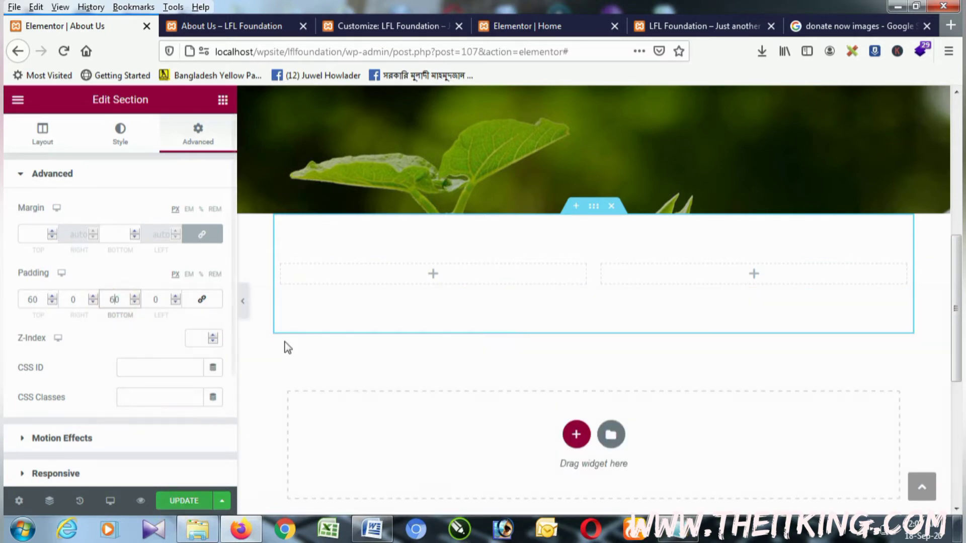
Place a Text Editor widget in the section's first column and set its text color to #3C3C3C
left_click(221, 99)
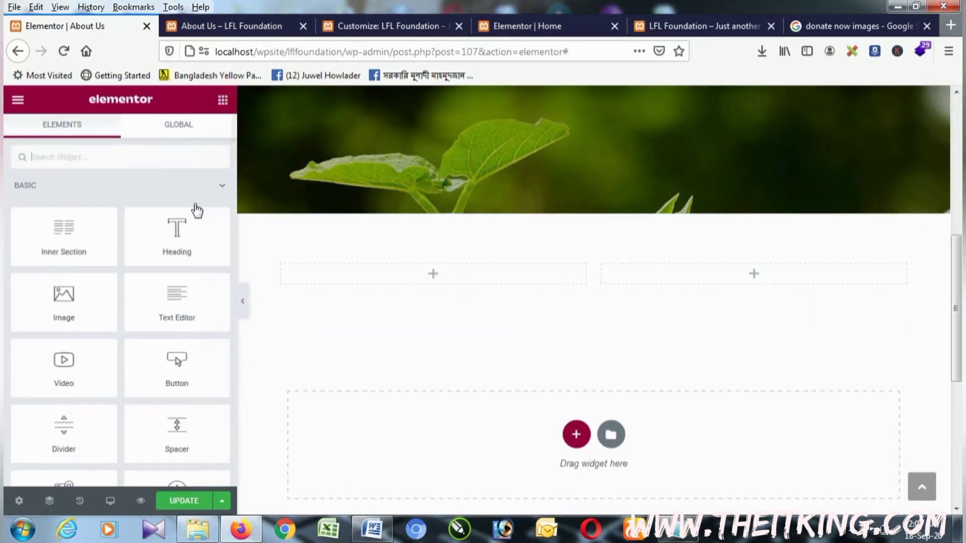
left_click_drag(156, 304, 326, 269)
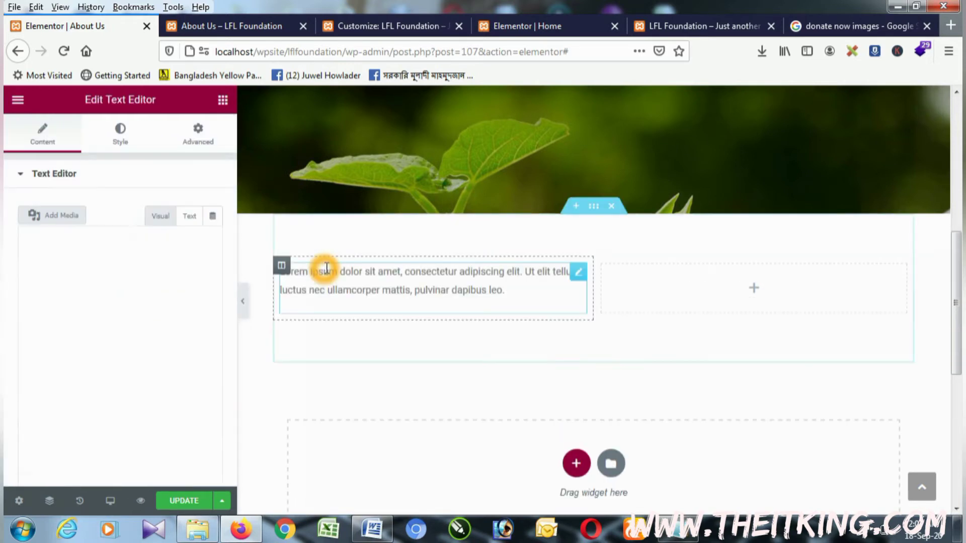
left_click(126, 141)
left_click(213, 238)
left_click_drag(72, 378, 49, 381)
left_click(214, 238)
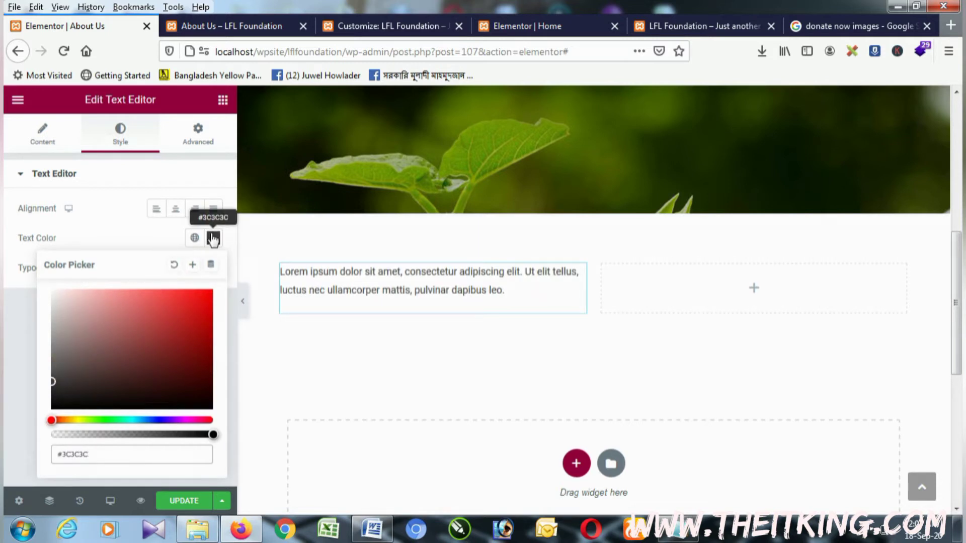
Set the Text Editor widget's typography size to 16 px
left_click(212, 268)
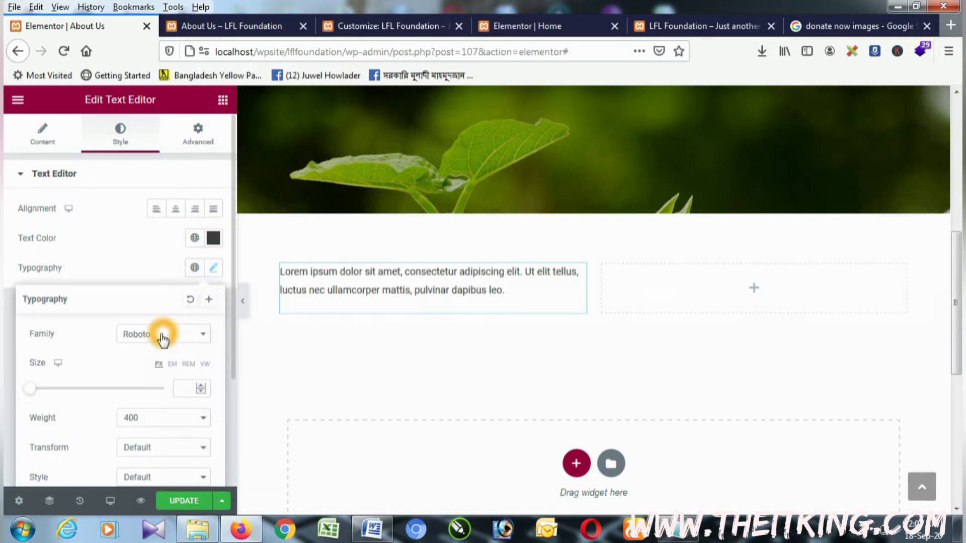
left_click(178, 386)
type("16")
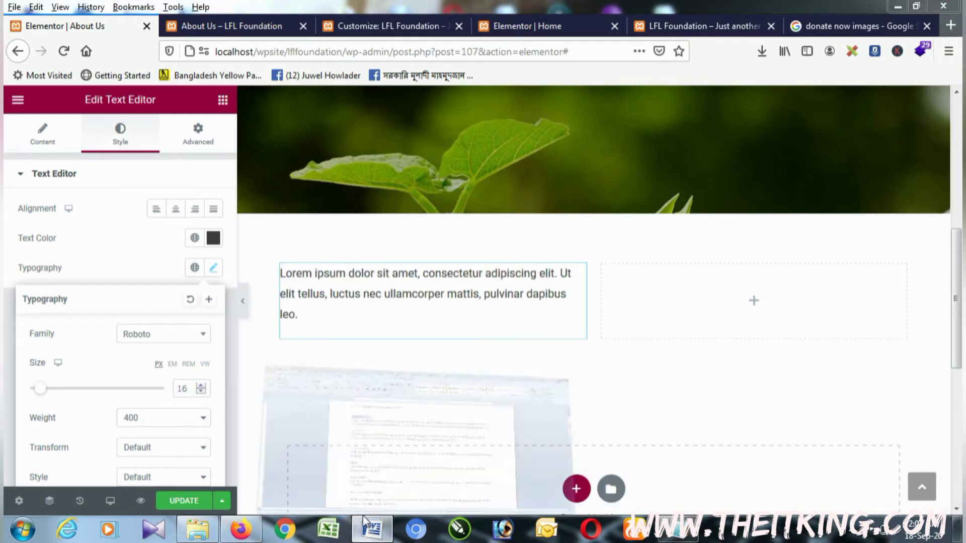
Check the open PAGE 03 document in Word, and open LIFE FOR LIFE FOUNDATION -PAGE-2 from the website document folder
left_click(372, 529)
scroll(303, 312, "up", 3)
left_click(313, 315)
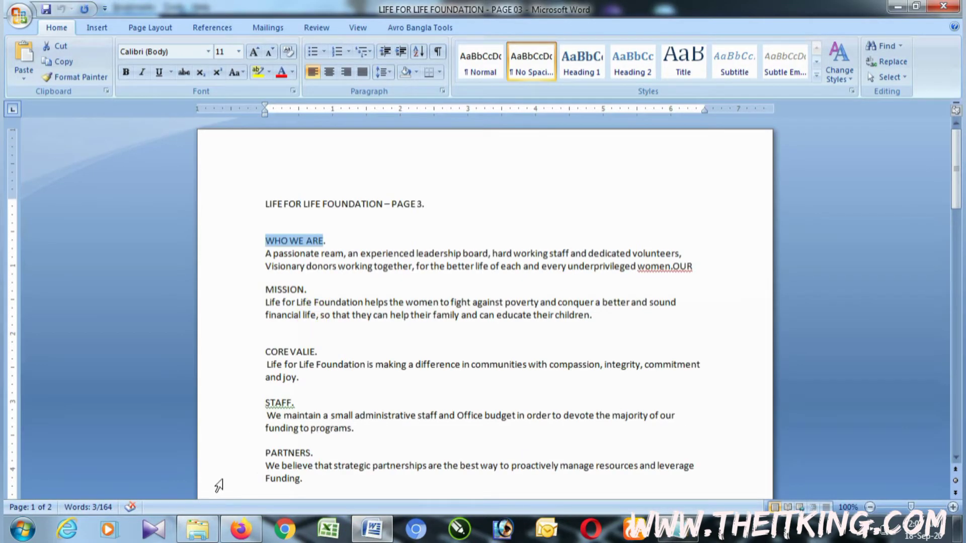
left_click(207, 526)
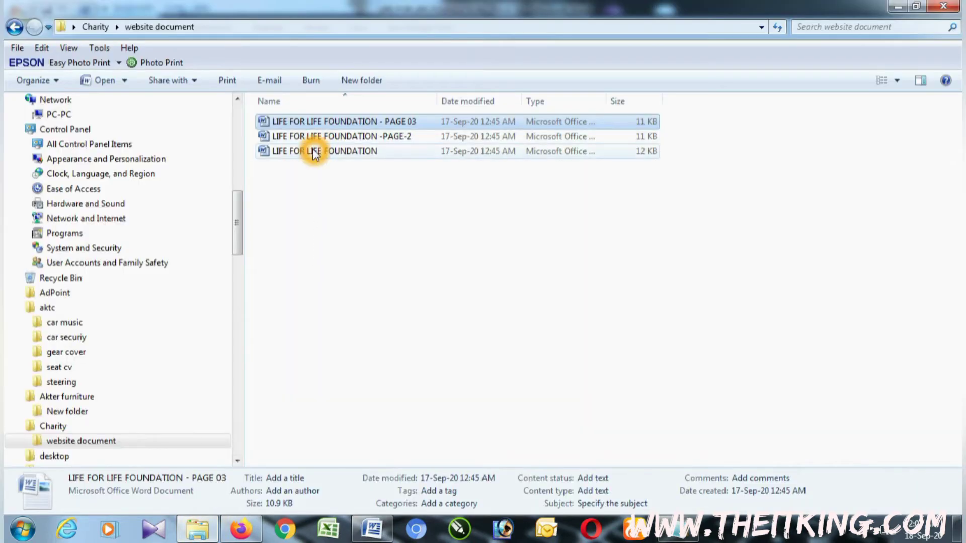
double_click(315, 136)
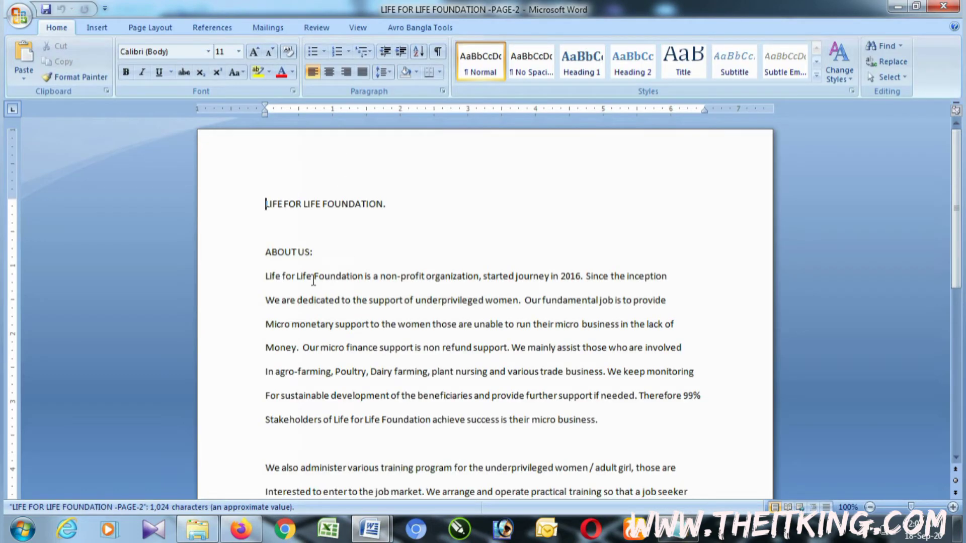
Copy the body text below the ABOUT US heading through the co-founder line, and paste it into a new Notepad++ file
scroll(319, 282, "down", 3)
left_click_drag(264, 207, 429, 428)
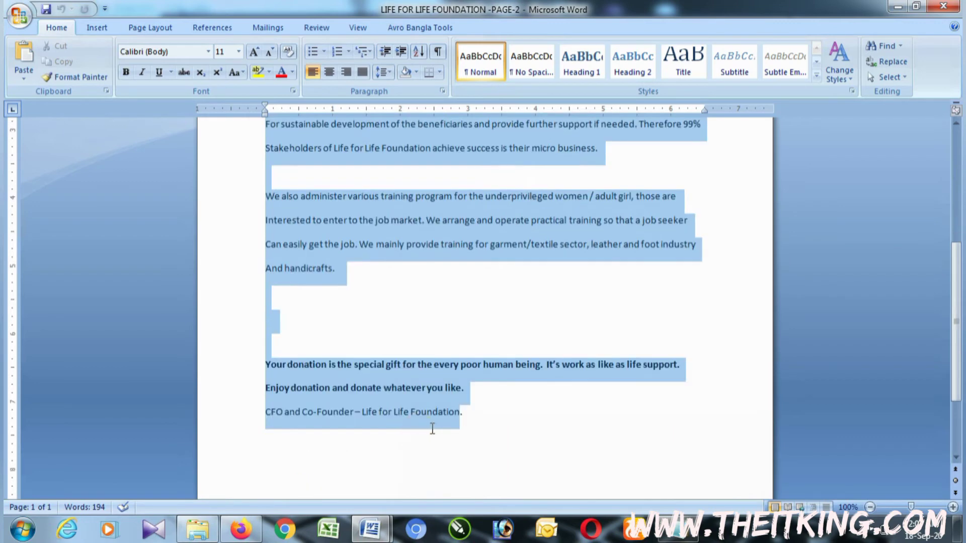
left_click(23, 529)
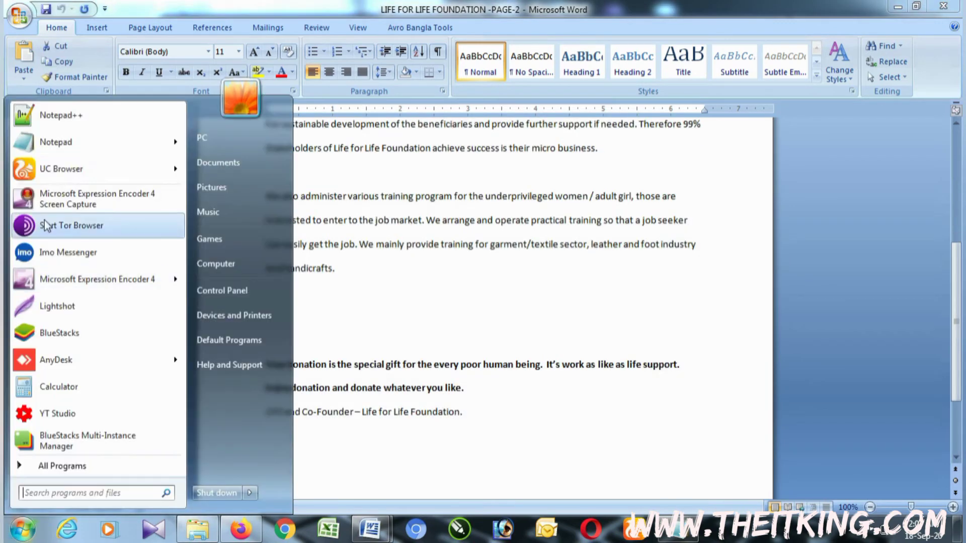
left_click(59, 120)
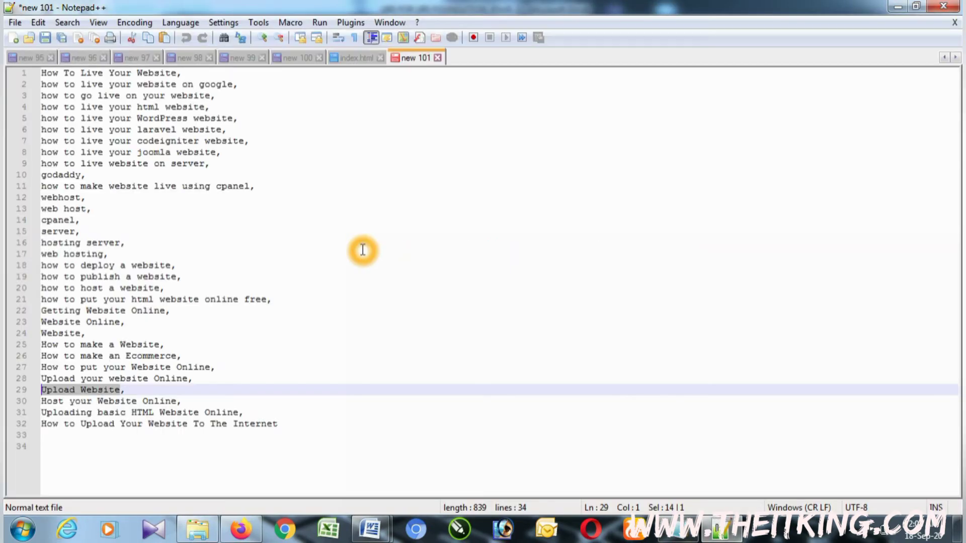
key("ctrl+n")
type("Life for Life Foundation is a non-profit organization, started journey in 2016. Since the inception We are dedicated to the support of underprivileged women.  Our fundamental job is to provide Micro monetary support to the women those are unable to run their micro business in the lack of Money.  Our micro finance support is non refund support. We mainly assist those who are involved In agro-farming, Poultry, Dairy farming, plant nursing and various trade business. We keep monitoring For sustainable development of the beneficiaries and provide further support if needed. Therefore 99% Stakeholders of Life for Life Foundation achieve success is their micro business.  We also administer various training program for the underprivileged women / adult girl, those are Interested to enter to the job market. We arrange and operate practical training so that a job seeker Can easily get the job. We mainly provide training for garment/textile sector, leather and foot industry And handicrafts.    Your donation is the special gift for the every poor human being.  It’s work as like as life support. Enjoy donation and donate whatever you like. CFO and Co-Founder - Life for Life Foundation.")
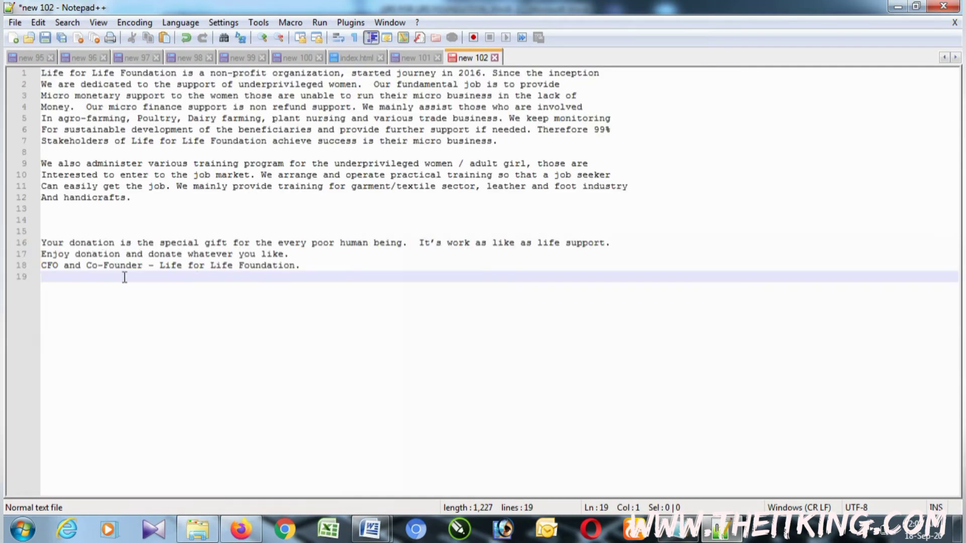
left_click(42, 254)
key("BackSpace")
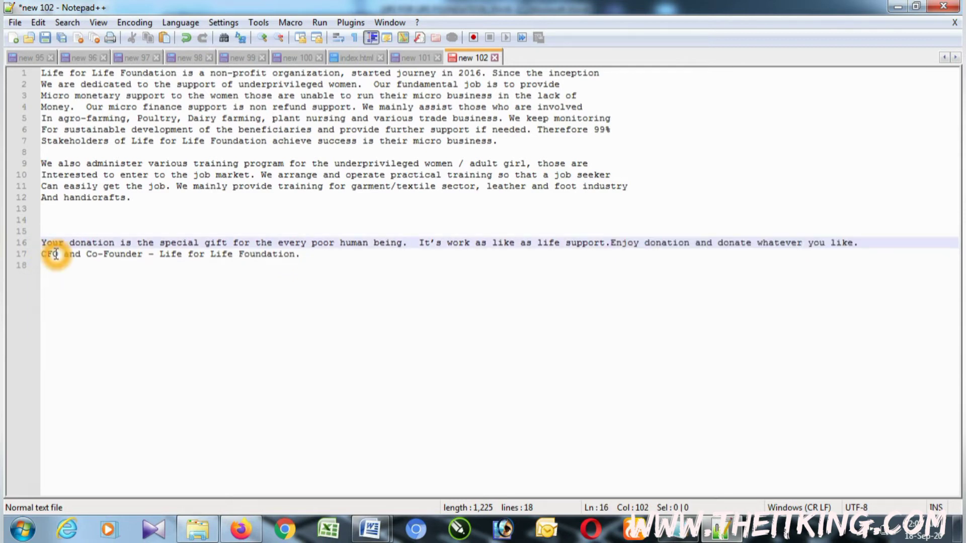
key("Return")
Remove the extra blank lines above the "Your donation is the special gift" paragraph
left_click(68, 220)
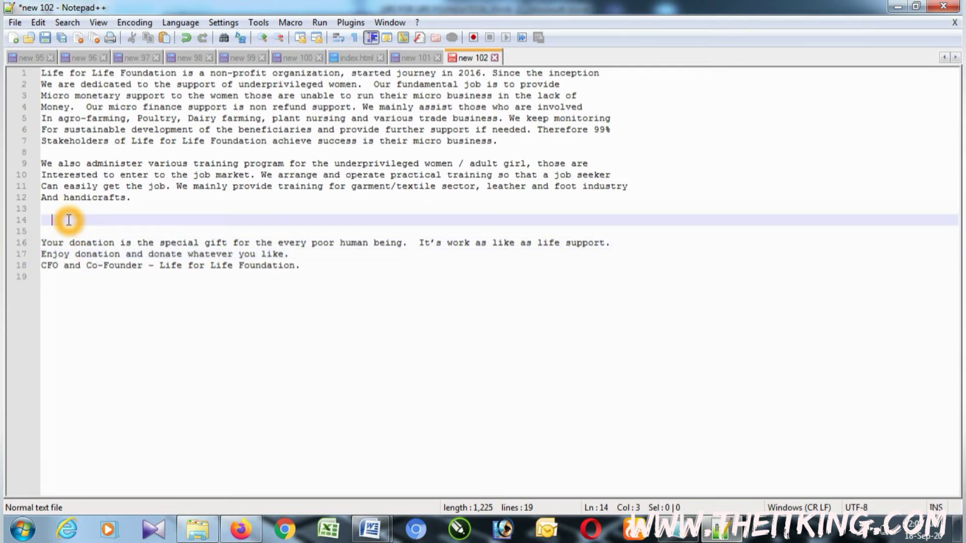
key("BackSpace")
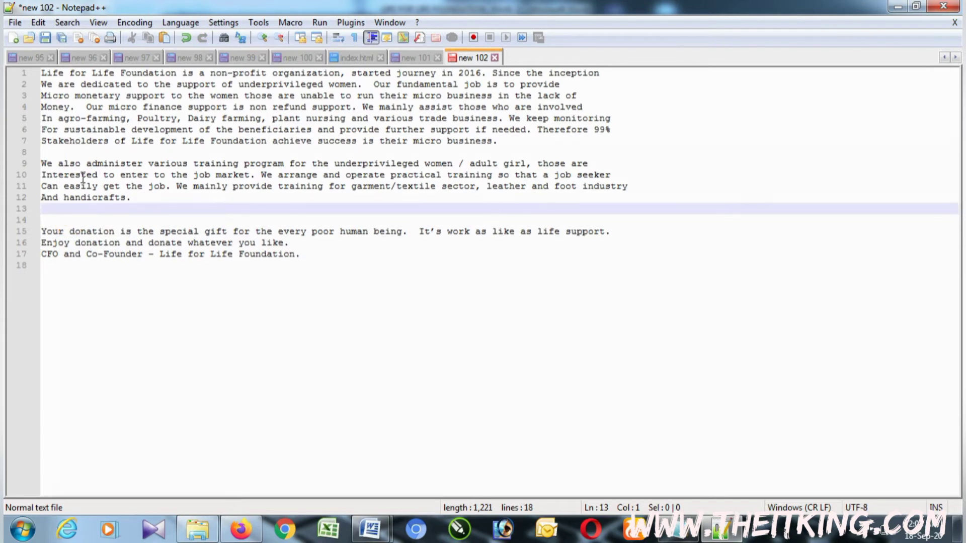
key("BackSpace")
Copy the cleaned text from Notepad++, replace the Elementor widget's placeholder text with it in text mode, and return to visual mode
left_click_drag(313, 242, 5, 62)
left_click(242, 530)
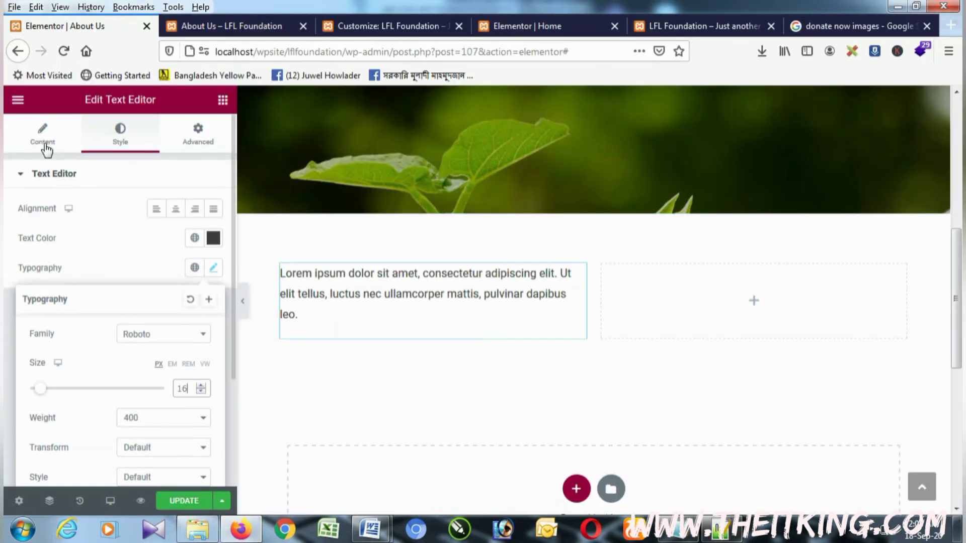
left_click(44, 146)
left_click(187, 216)
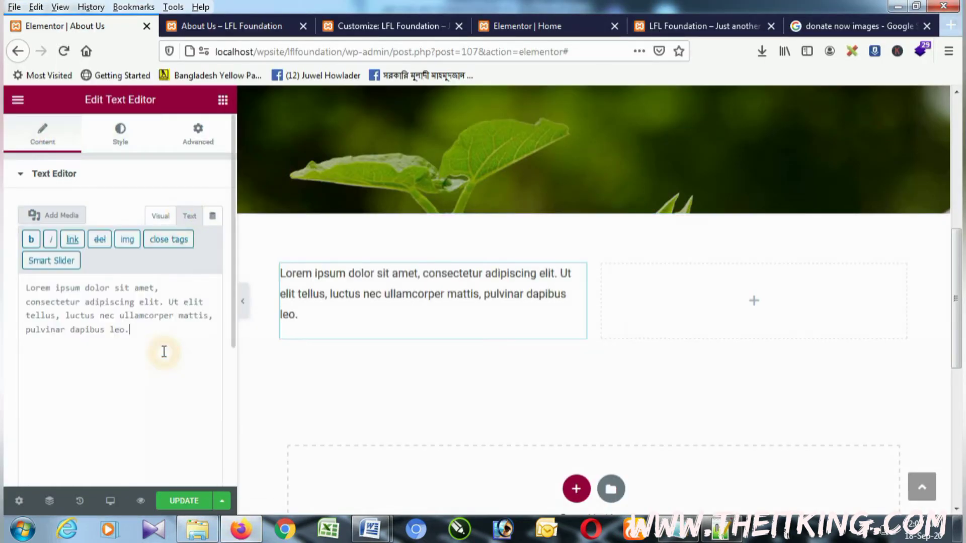
triple_click(164, 351)
key("ctrl+v")
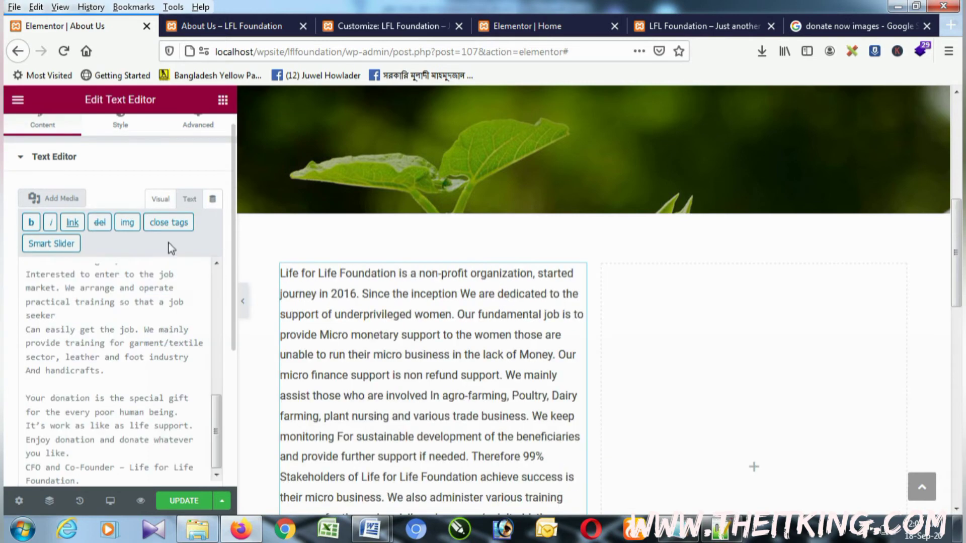
left_click(166, 200)
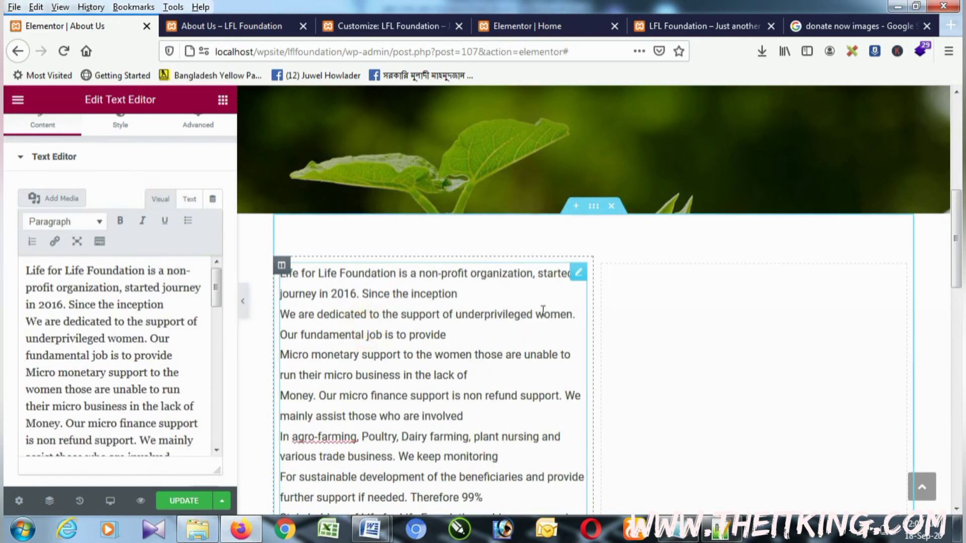
left_click(628, 318)
scroll(711, 291, "down", 3)
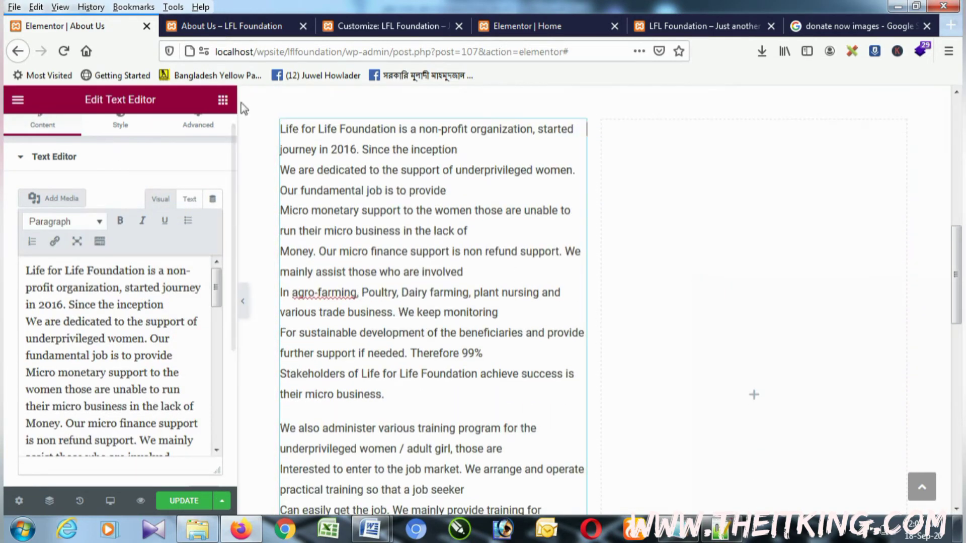
Add an Image widget to the empty column beside the About Us text and insert map.png from the media library
left_click(223, 103)
left_click_drag(58, 291, 825, 242)
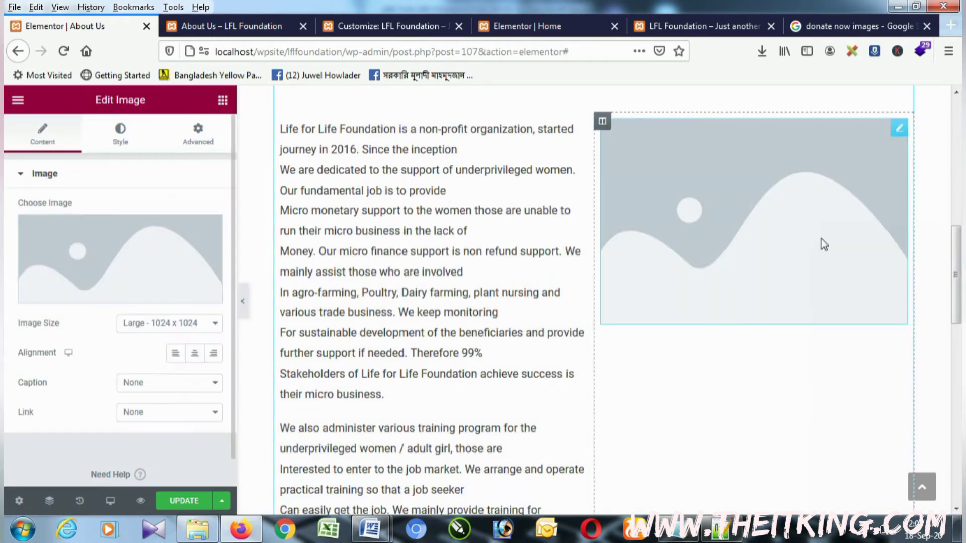
left_click(86, 260)
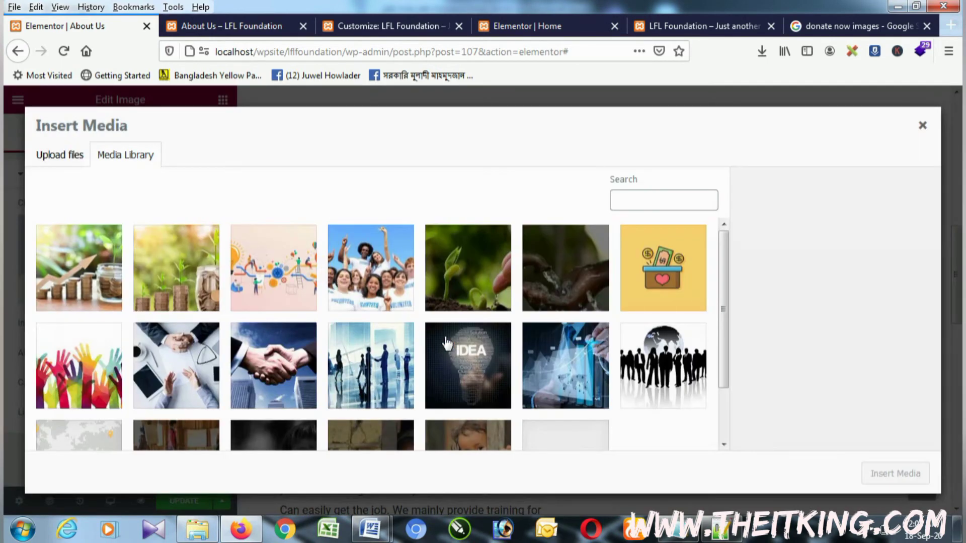
scroll(503, 342, "down", 2)
left_click(65, 425)
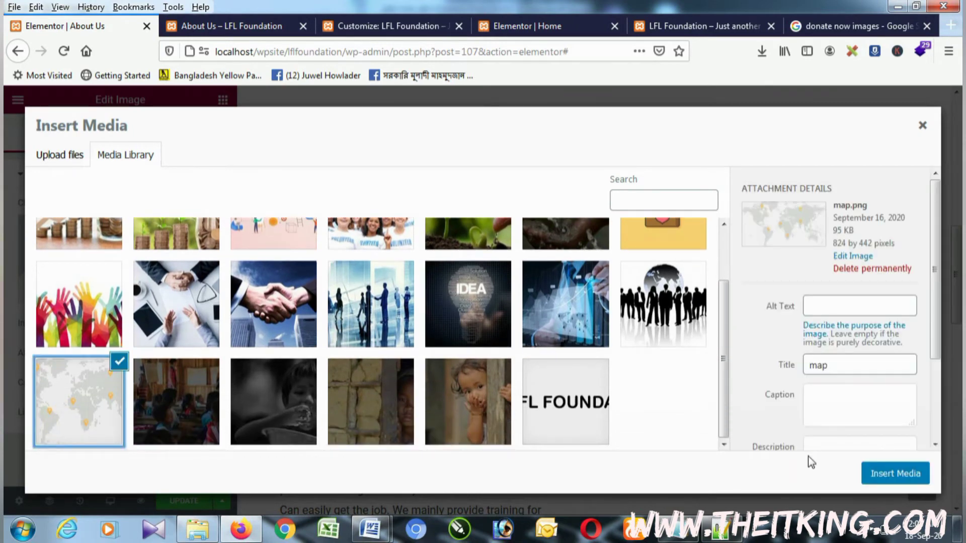
left_click(879, 473)
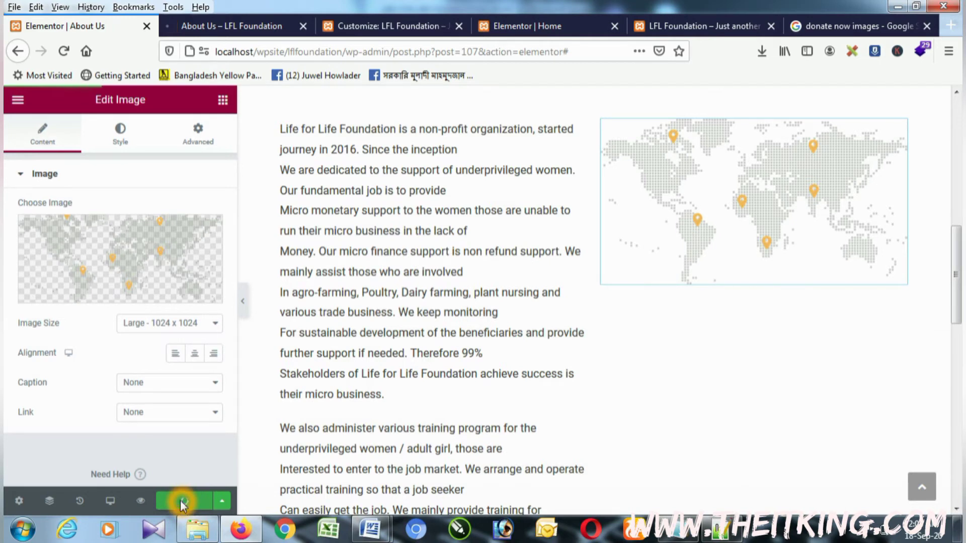
Preview the updated About Us page and check the layout of the text and map section below the banner
left_click(141, 501)
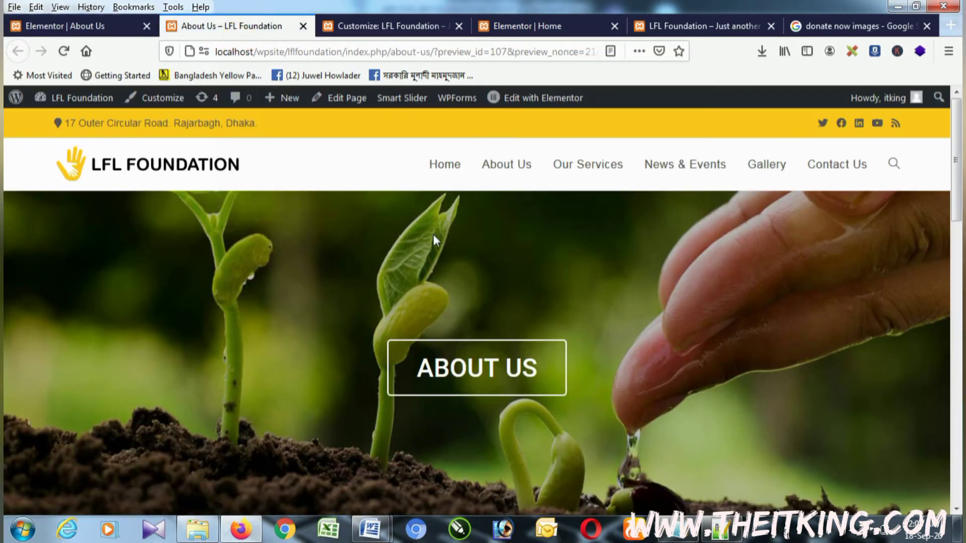
scroll(433, 234, "down", 5)
scroll(456, 232, "down", 8)
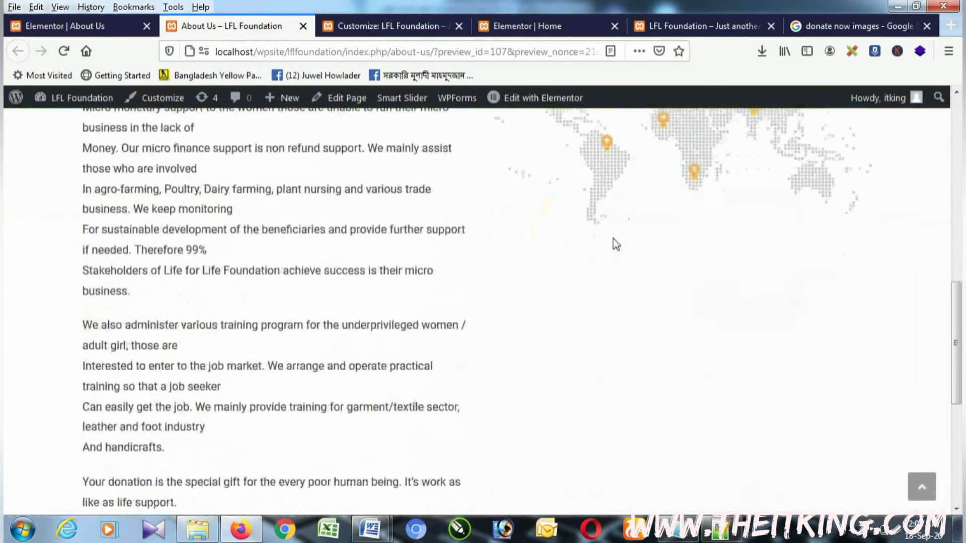
scroll(655, 251, "up", 8)
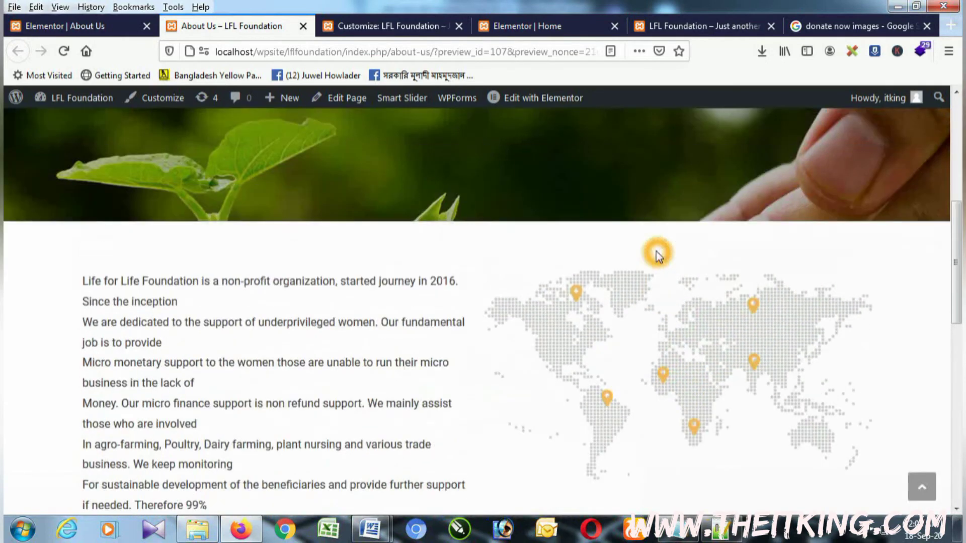
scroll(656, 252, "down", 7)
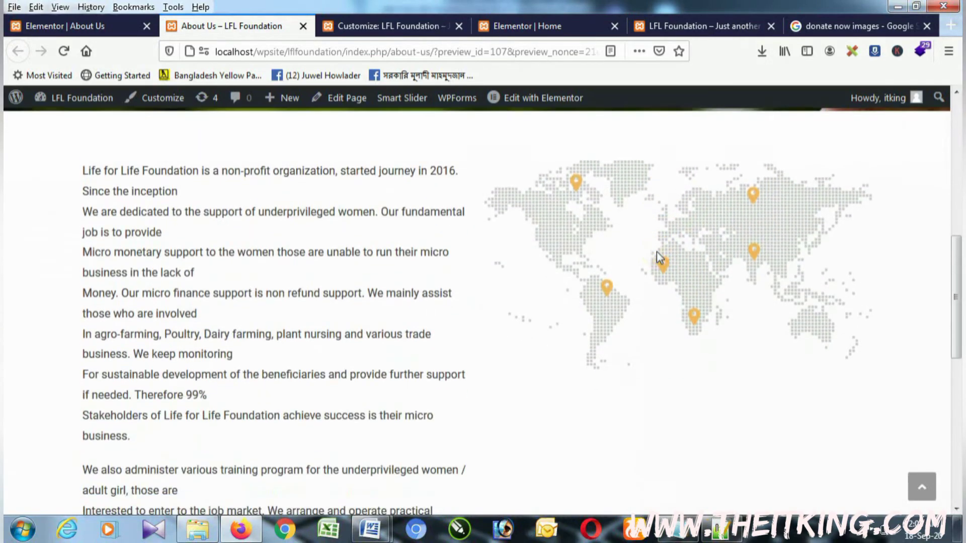
scroll(579, 213, "down", 2)
scroll(454, 213, "up", 2)
Return to the Elementor editor and add a new two-column section below the About Us text
left_click(108, 26)
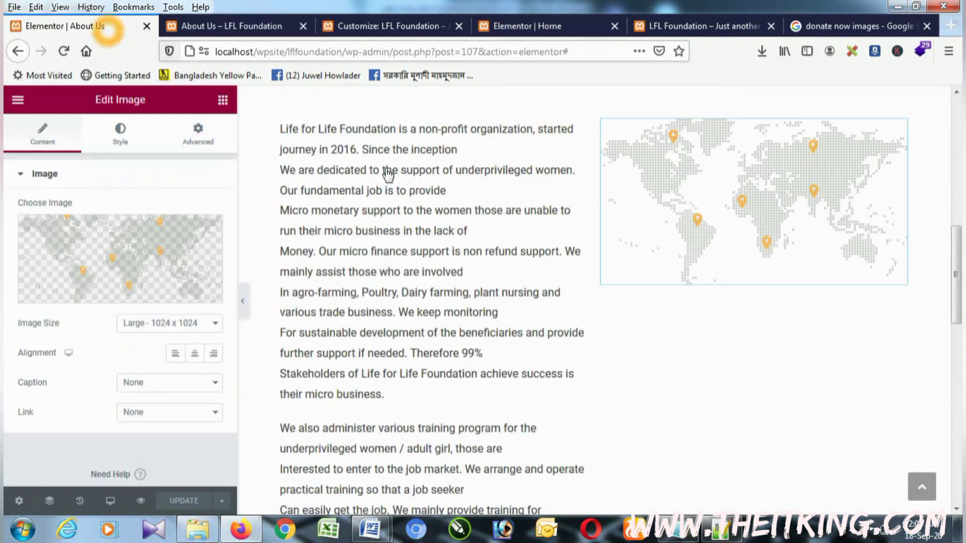
scroll(538, 264, "down", 3)
scroll(548, 266, "down", 5)
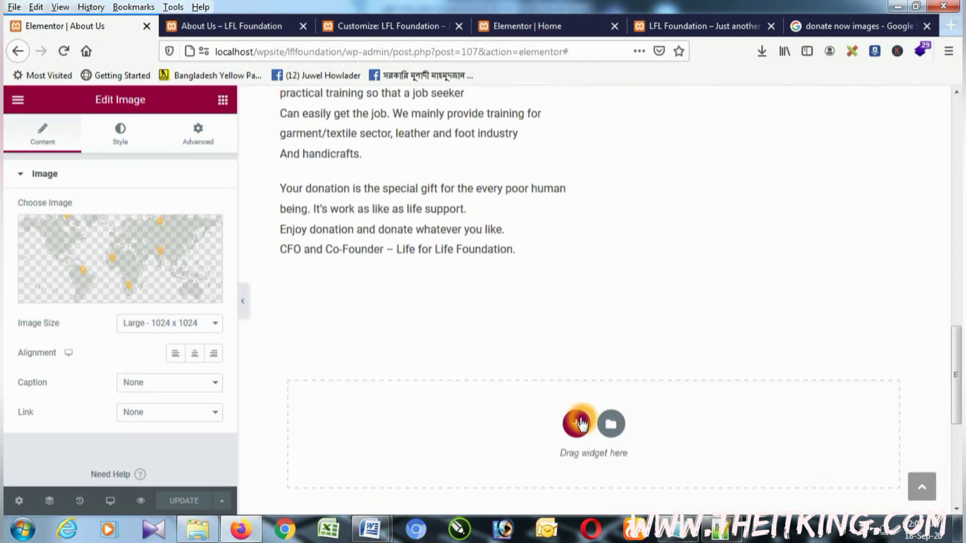
left_click(577, 423)
left_click(472, 457)
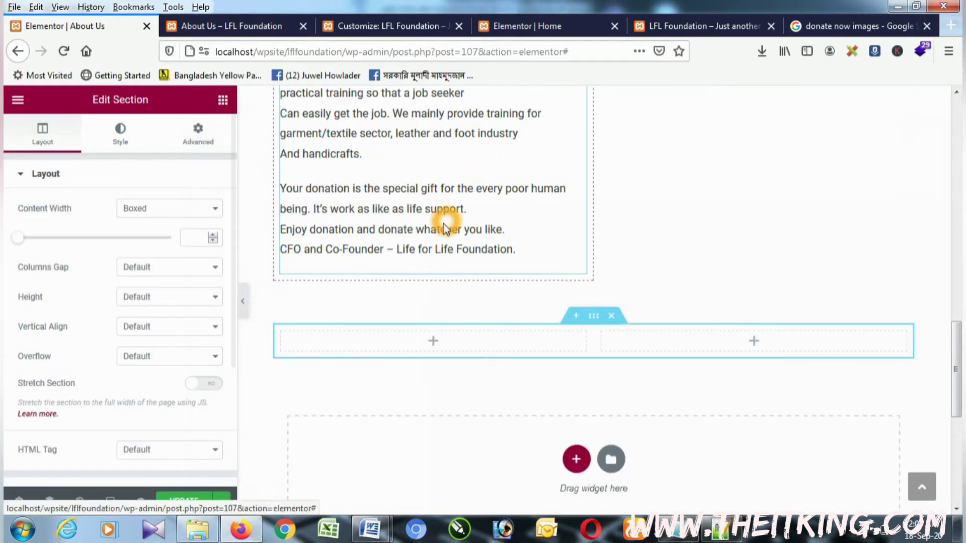
Place an Image widget in the new section's first column, and a Heading with a Text Editor below it in the second
left_click(223, 101)
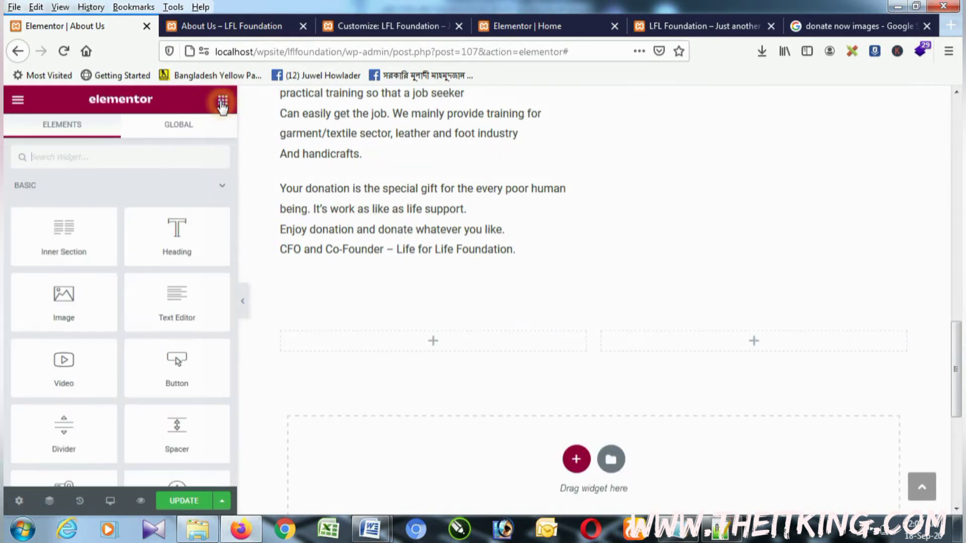
left_click_drag(63, 297, 338, 340)
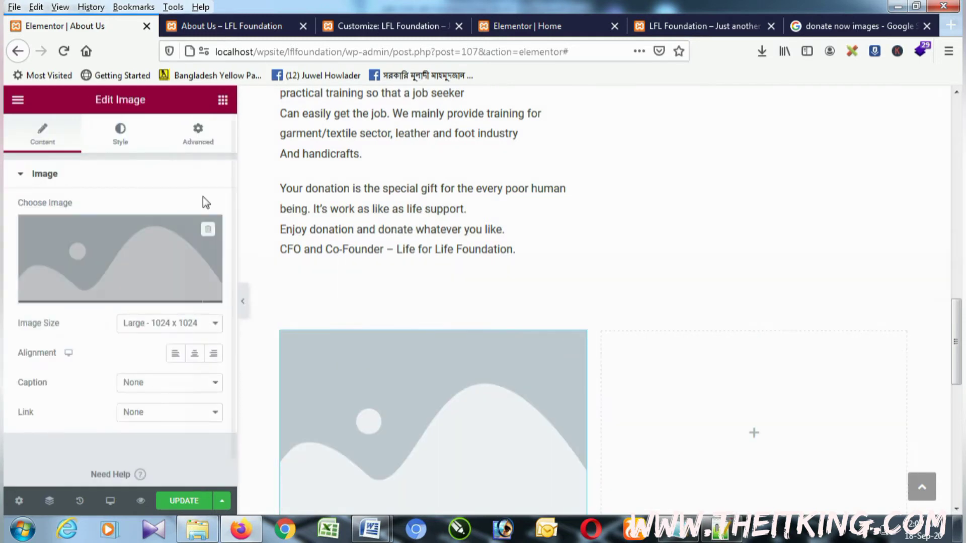
left_click_drag(184, 252, 688, 382)
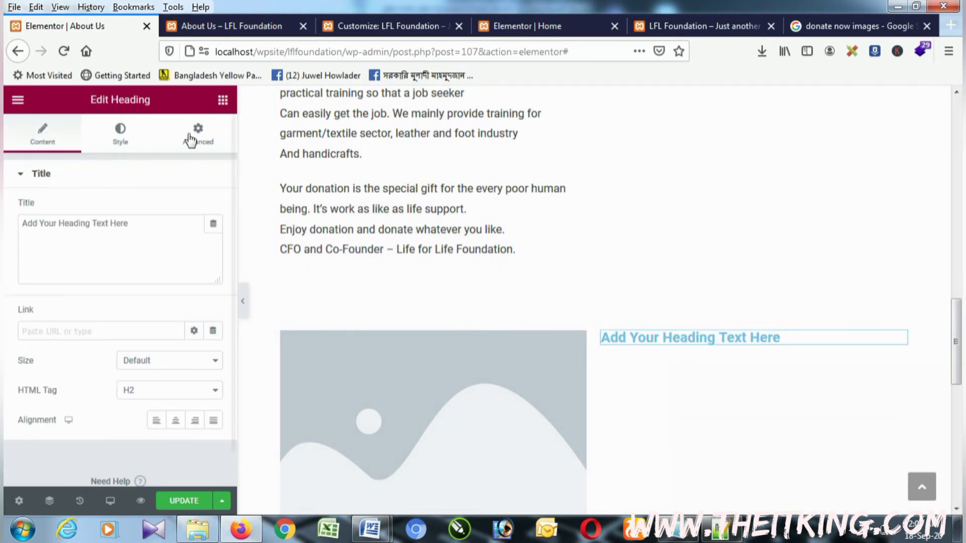
left_click(220, 100)
left_click_drag(157, 299, 678, 346)
Set the new heading's size to XL and its text color to grey #666666
left_click(666, 341)
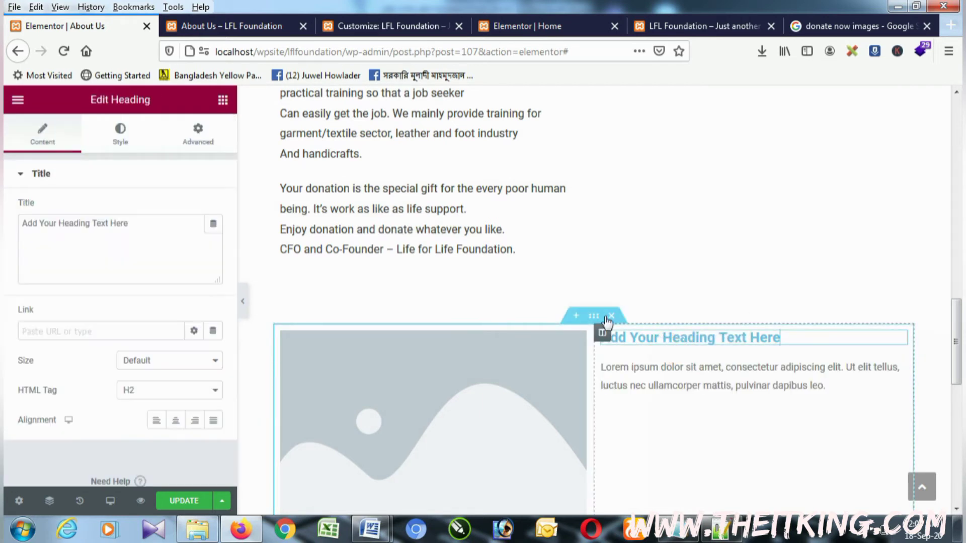
left_click(135, 366)
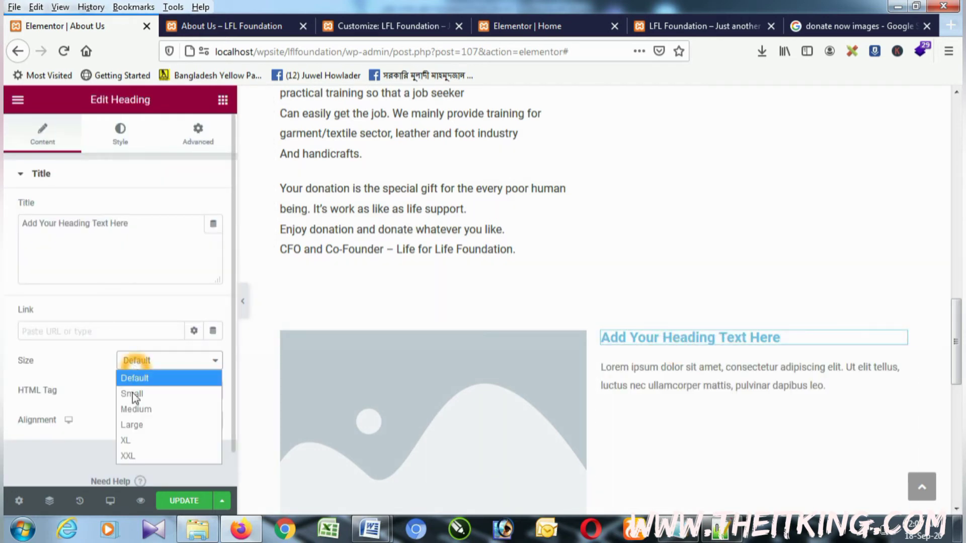
left_click(126, 440)
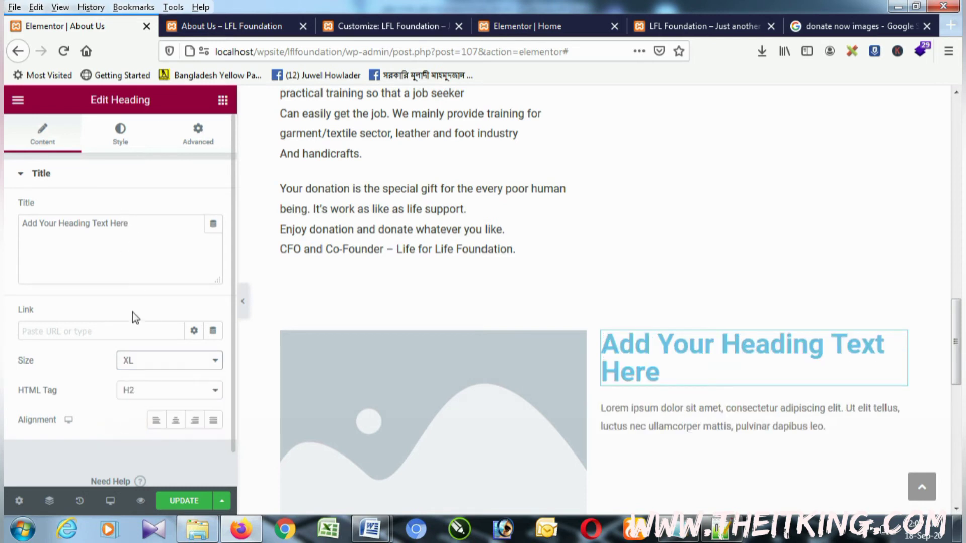
left_click(121, 145)
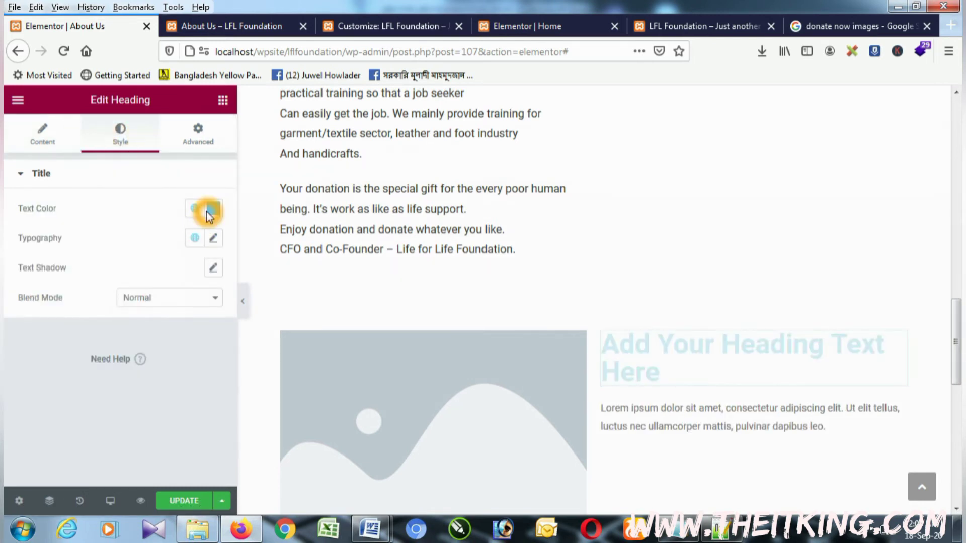
left_click(213, 208)
left_click_drag(69, 362, 50, 334)
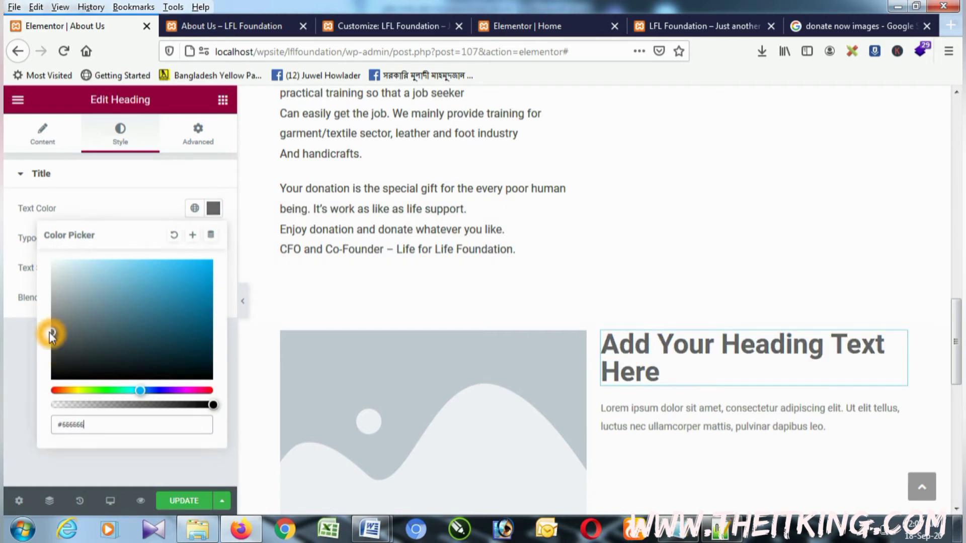
left_click(212, 209)
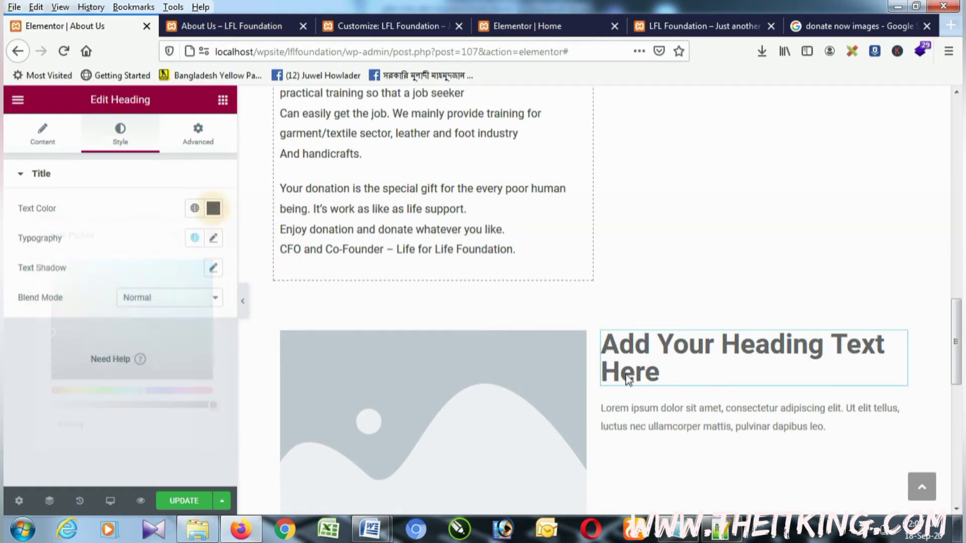
Give the placeholder paragraph below the heading a dark grey text color and a 16 px font size
left_click(694, 409)
left_click(134, 135)
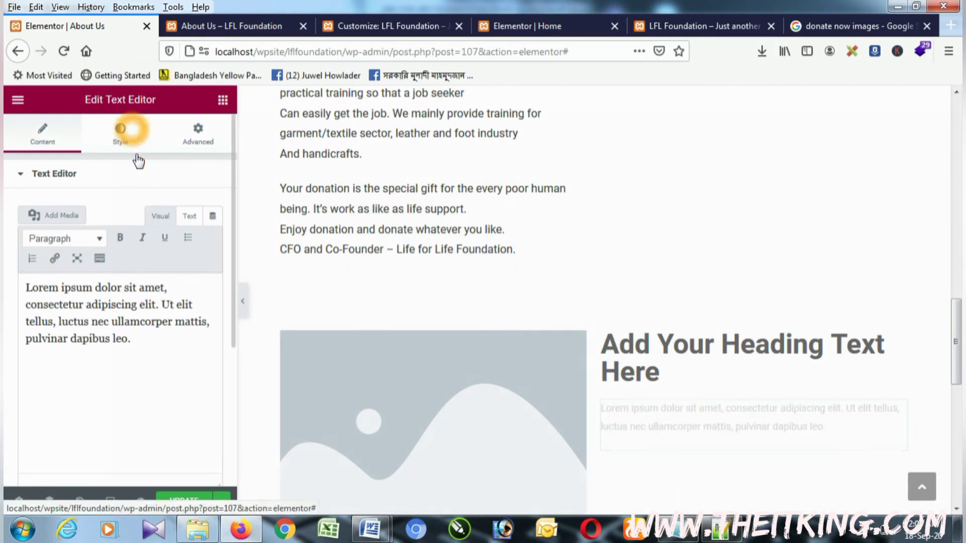
left_click(213, 239)
left_click_drag(67, 370, 51, 378)
left_click(213, 240)
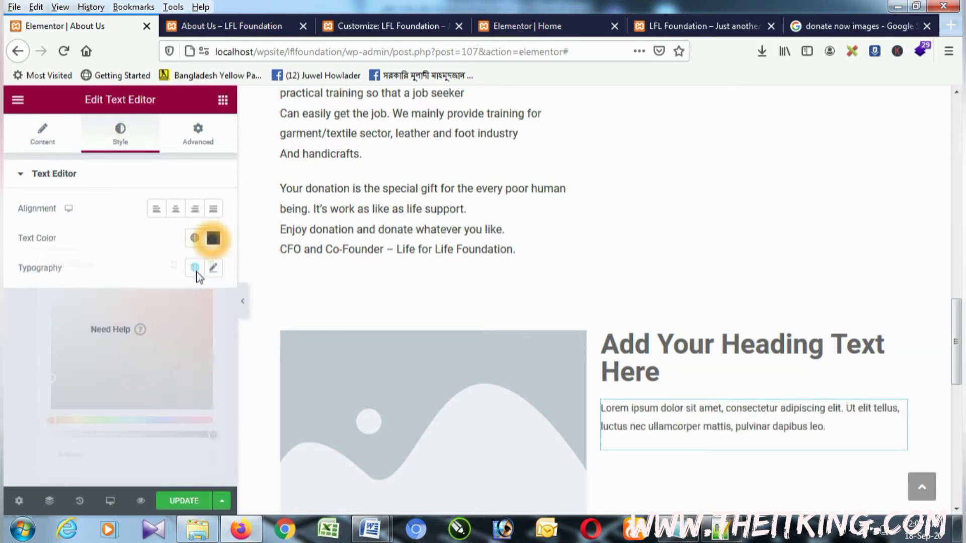
left_click(213, 268)
left_click(180, 390)
type("16")
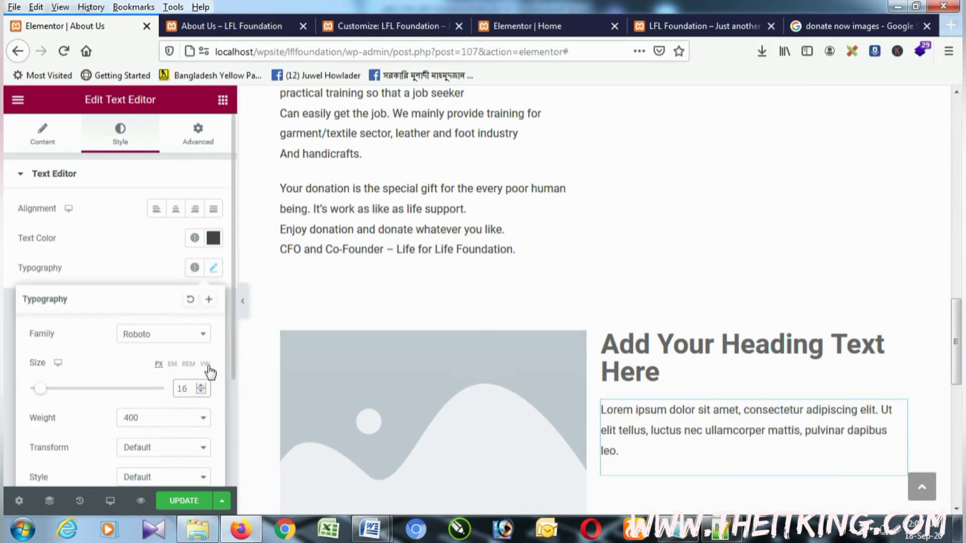
Replace the new section's placeholder image with whoweare.jpg from the media library
left_click(308, 407)
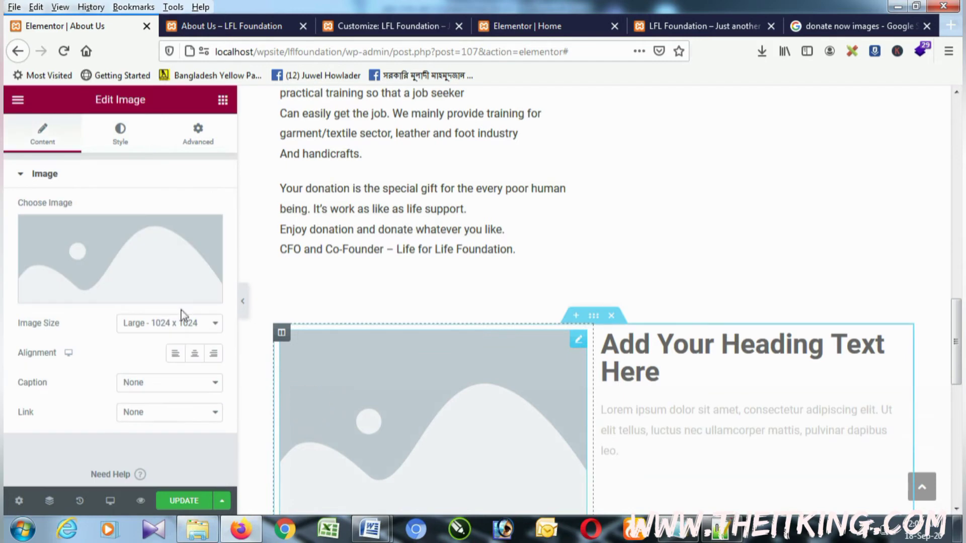
left_click(153, 274)
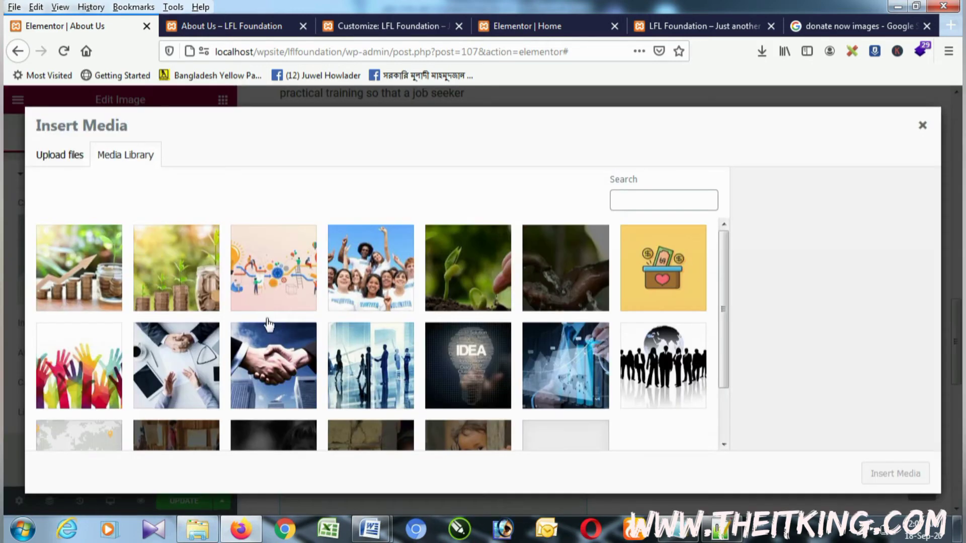
left_click(560, 373)
scroll(452, 372, "down", 2)
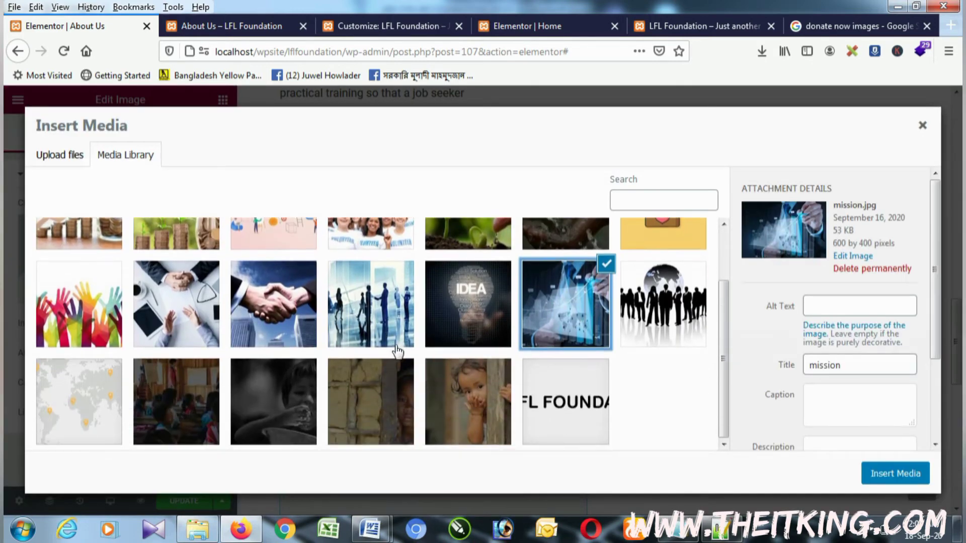
scroll(395, 345, "up", 2)
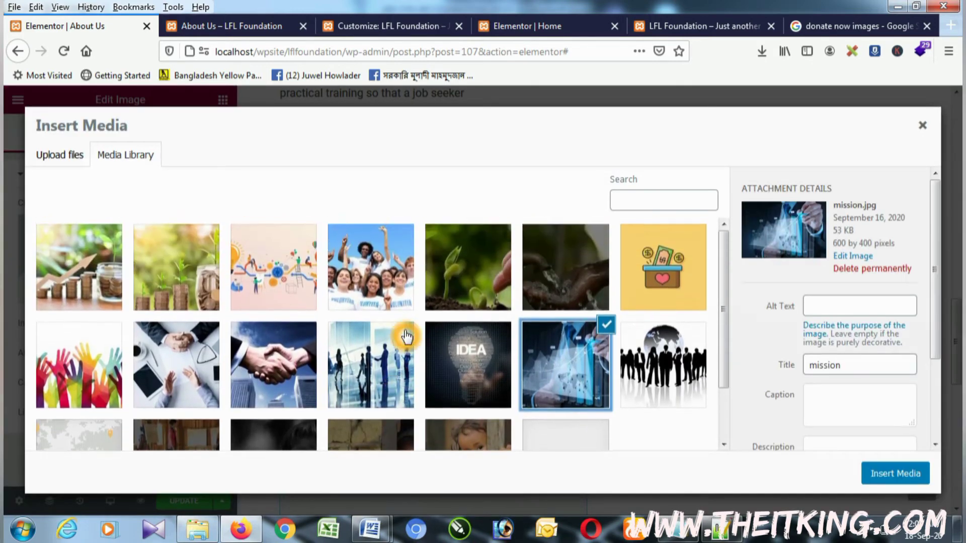
left_click(259, 279)
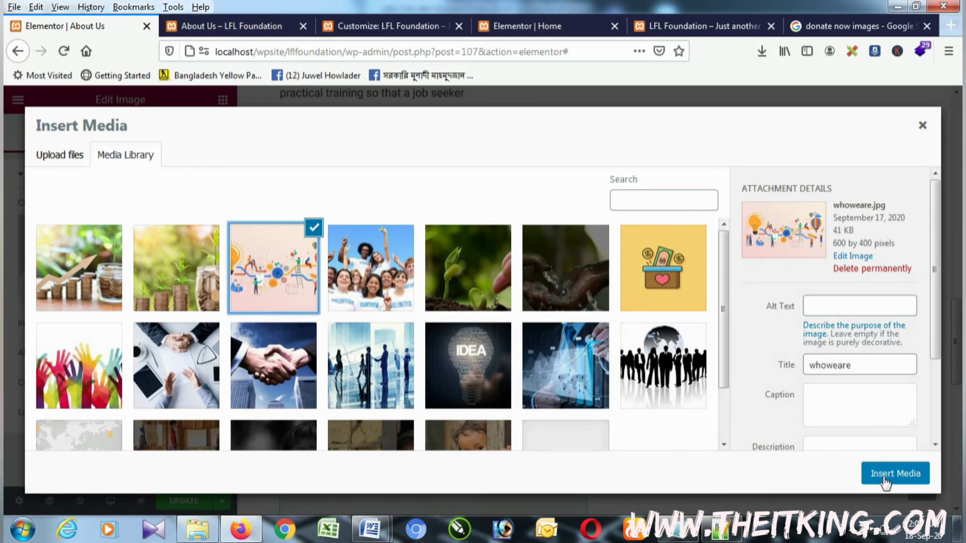
left_click(882, 471)
Change the heading title beside the new image to "Who We Are"
scroll(676, 409, "down", 3)
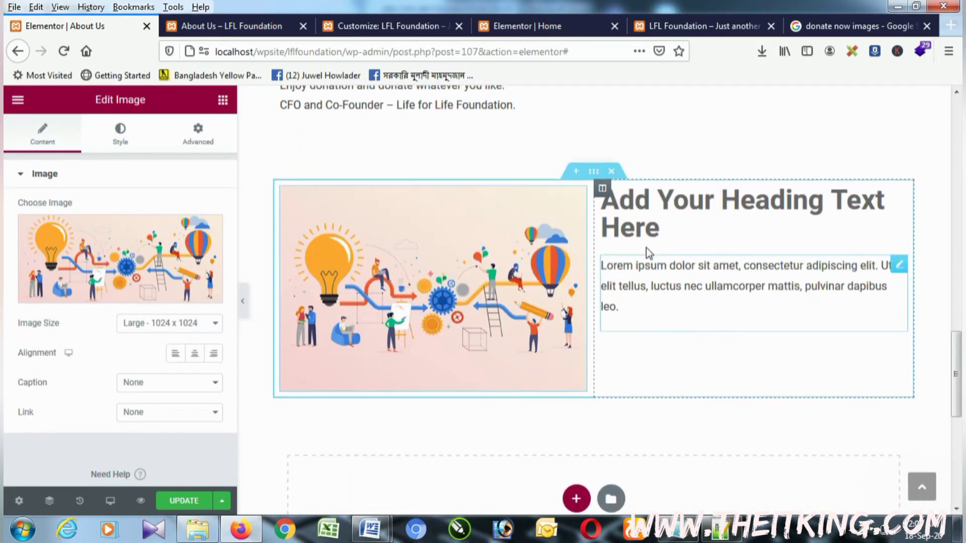
left_click(647, 229)
left_click(42, 132)
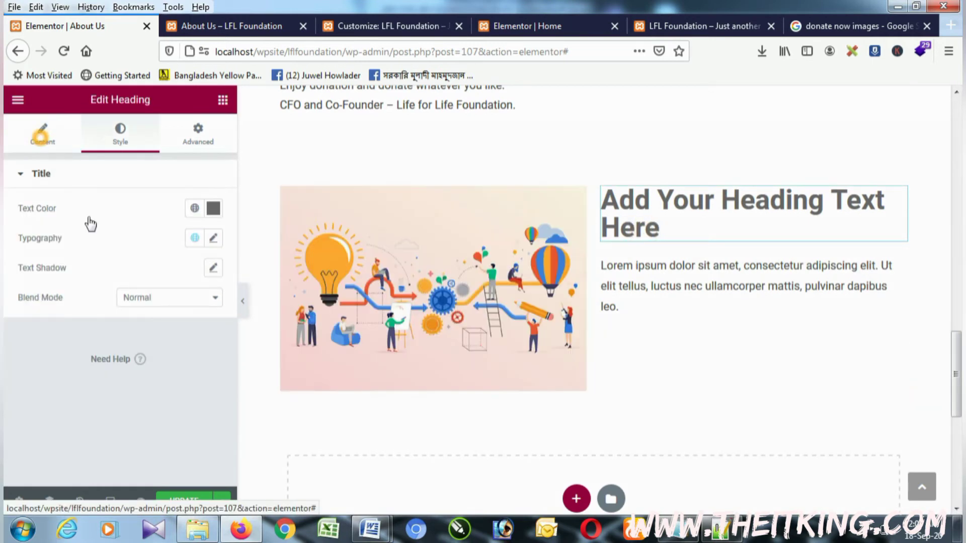
left_click_drag(134, 224, 9, 223)
type("Who We Are")
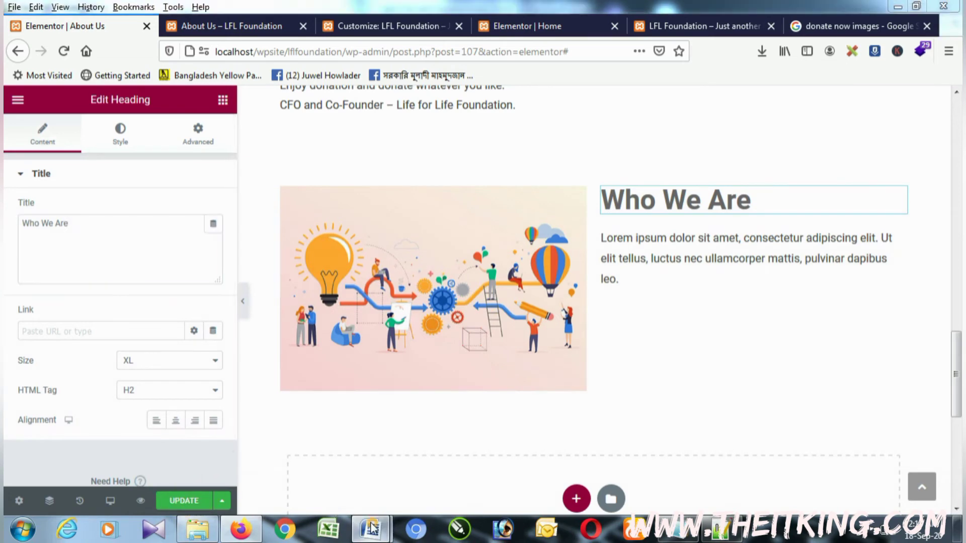
Switch to the PAGE 03 document in Word and copy the paragraph below the WHO WE ARE heading
mouse_move(370, 529)
left_click(430, 450)
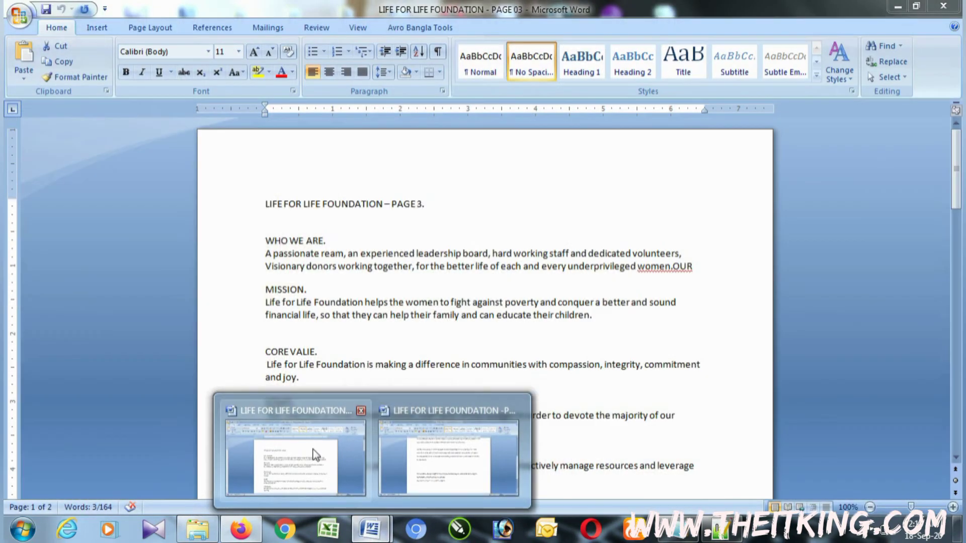
left_click_drag(263, 255, 681, 266)
key("ctrl+c")
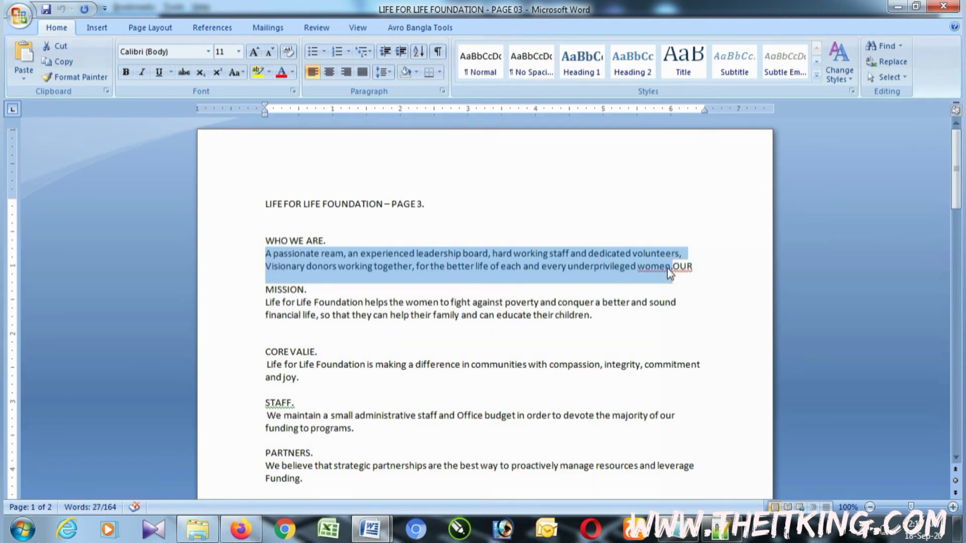
Switch back to Firefox, replace the placeholder paragraph below Who We Are with the copied text, and update the page
left_click(241, 529)
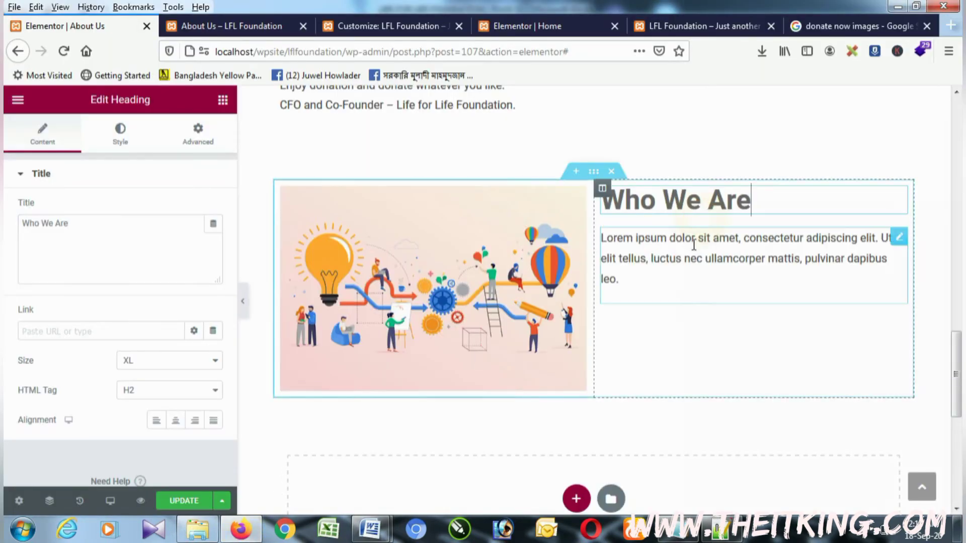
left_click(691, 255)
left_click(46, 143)
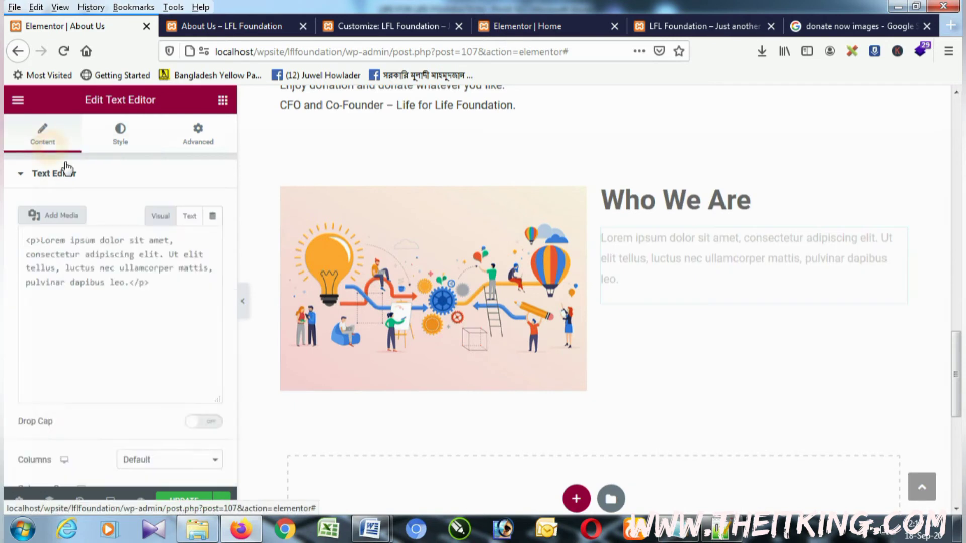
left_click(202, 224)
left_click_drag(131, 330, 9, 286)
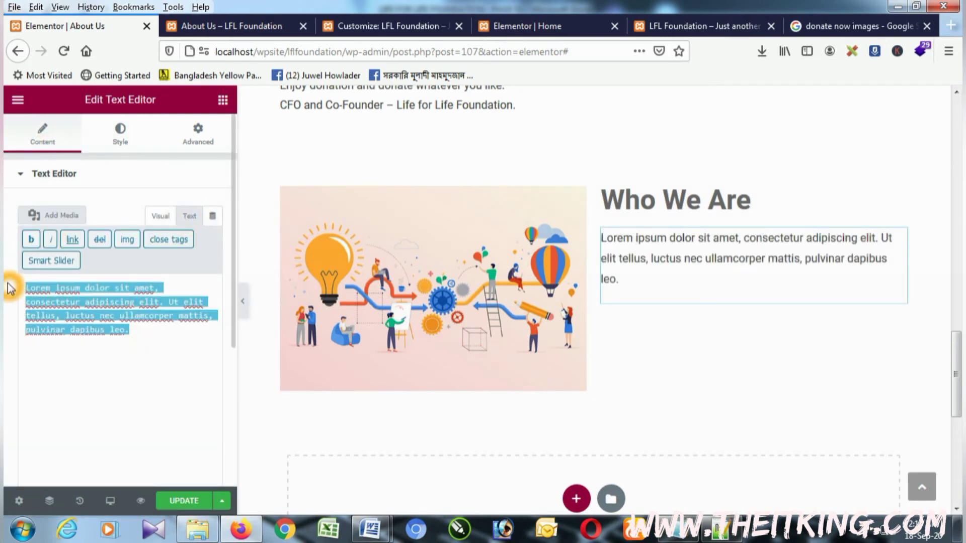
key("ctrl+v")
left_click(188, 502)
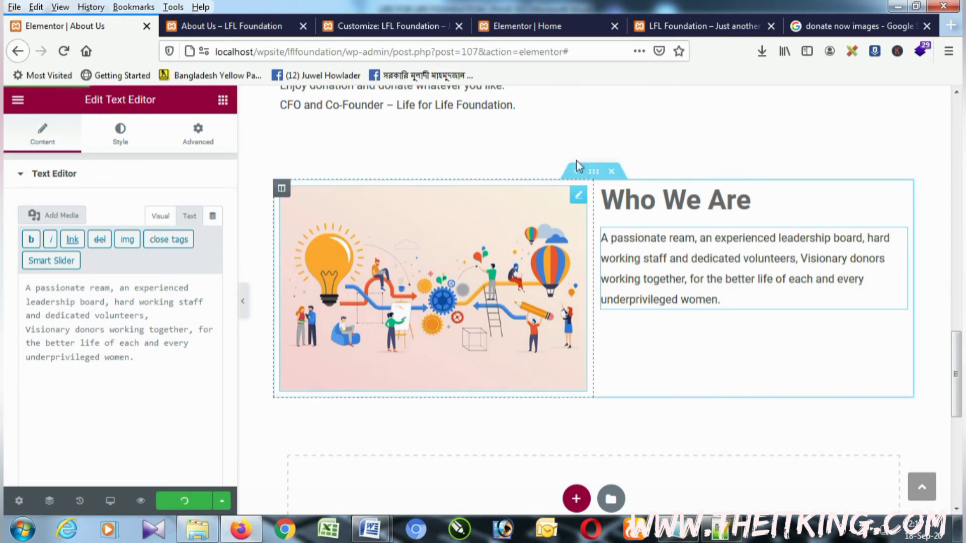
Duplicate the Who We Are section and swap the copy's columns so its image sits to the right of the text
left_click(591, 177)
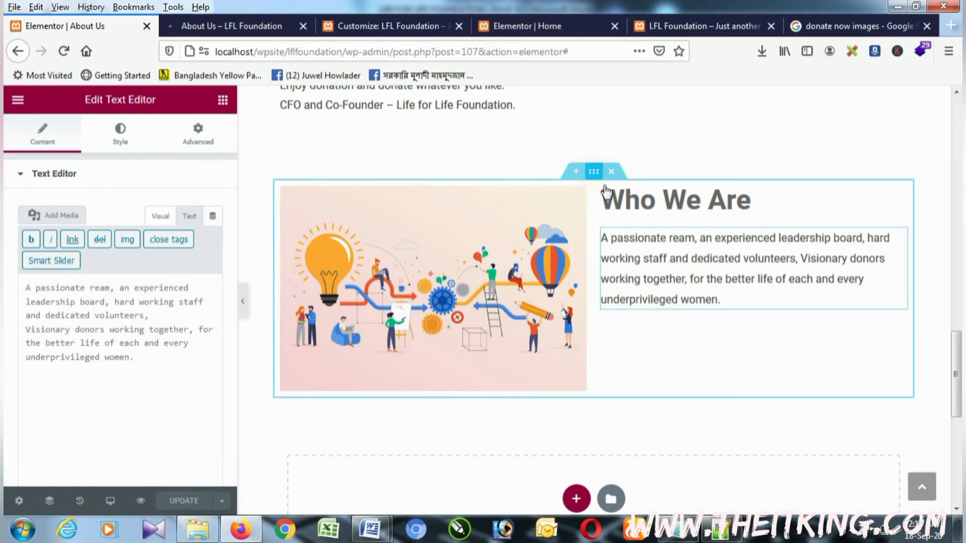
right_click(592, 176)
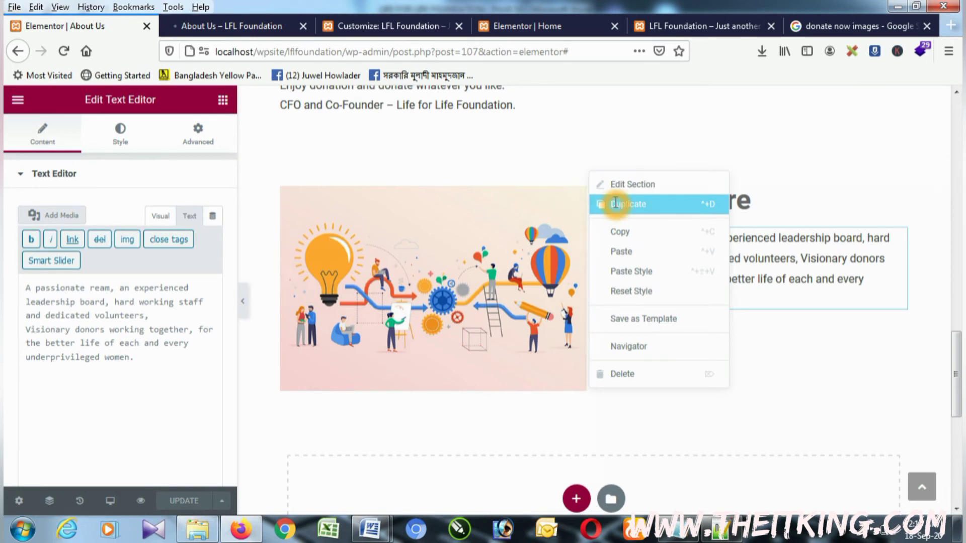
left_click(614, 203)
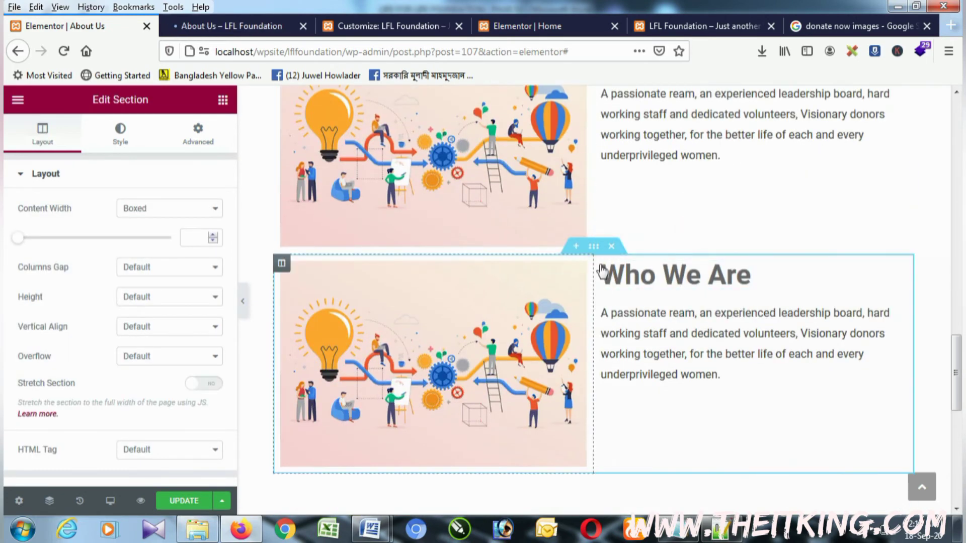
left_click_drag(317, 266, 722, 263)
Replace the duplicated section's image with mission.jpg from the media library
scroll(667, 244, "up", 6)
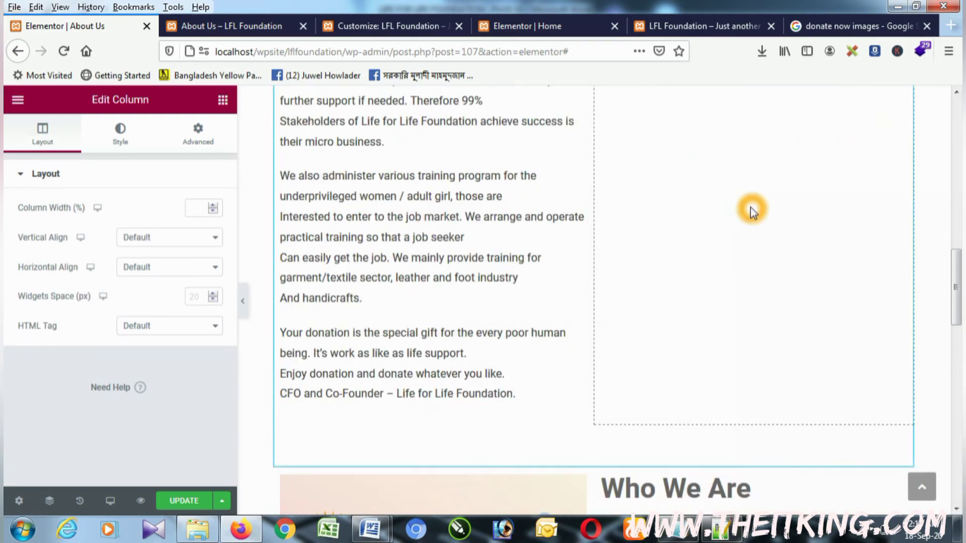
scroll(752, 210, "up", 3)
scroll(746, 226, "down", 10)
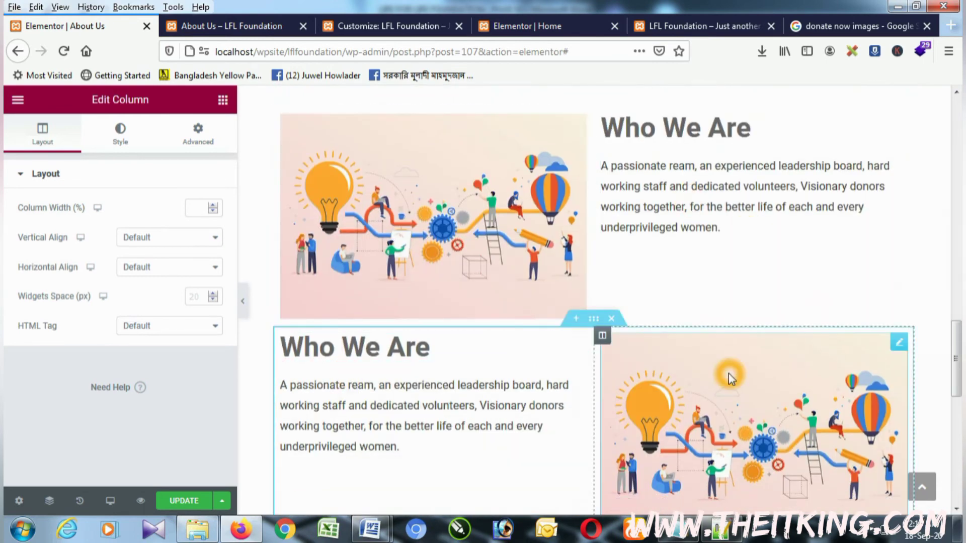
scroll(730, 377, "down", 3)
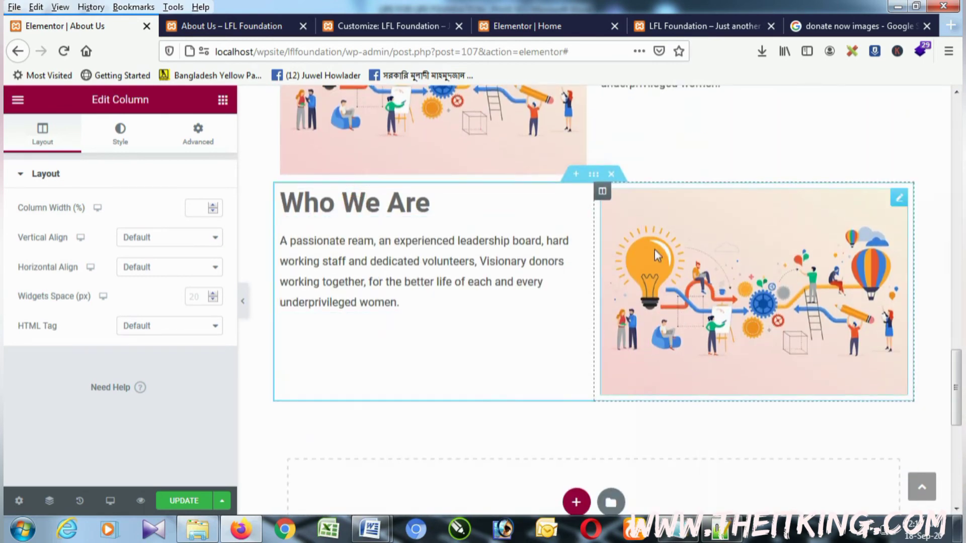
left_click(710, 254)
left_click(149, 262)
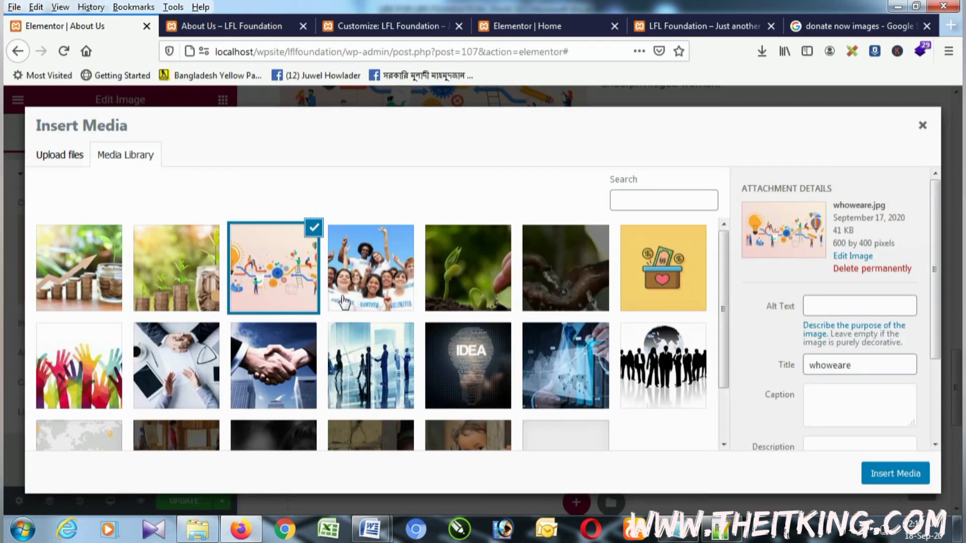
scroll(513, 376, "down", 2)
left_click(601, 337)
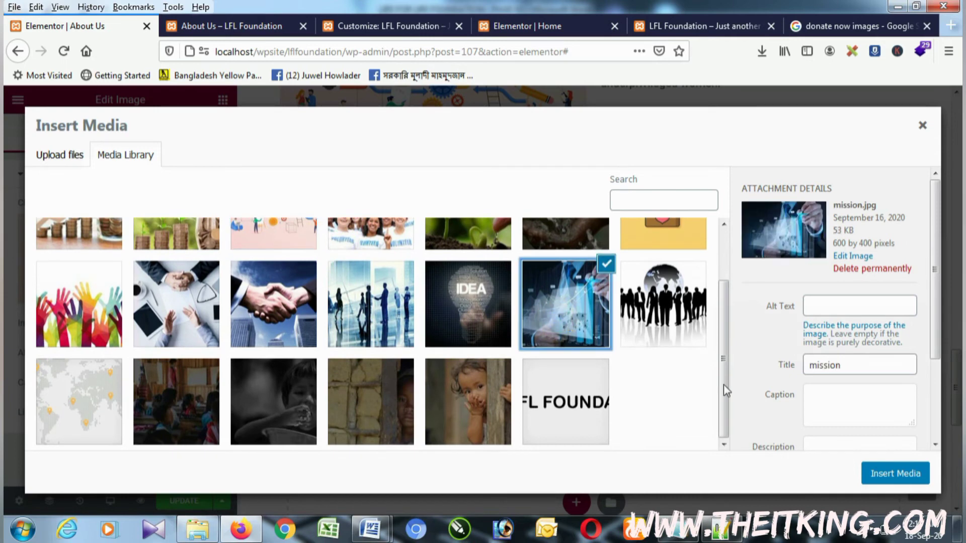
left_click(881, 473)
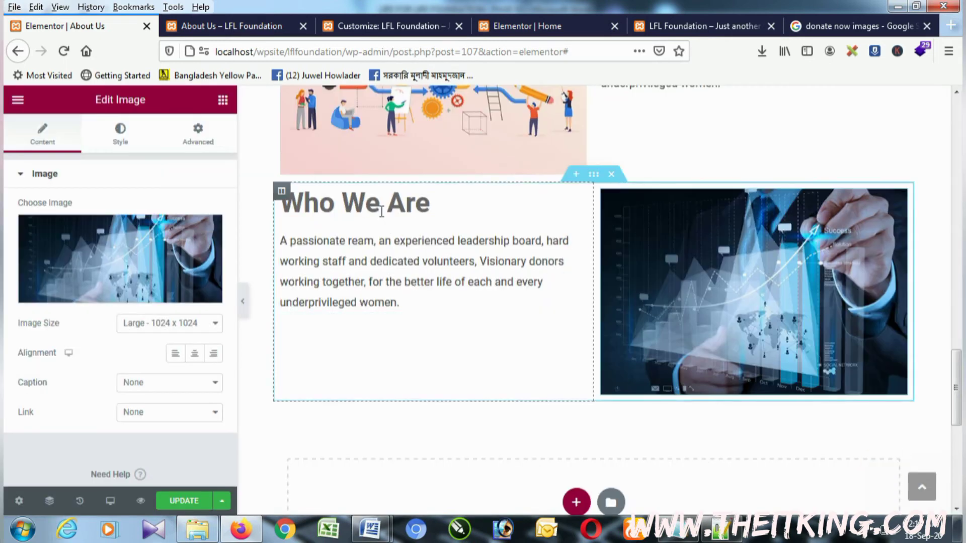
Change the duplicated section's heading title to "Mission"
left_click(336, 210)
triple_click(132, 224)
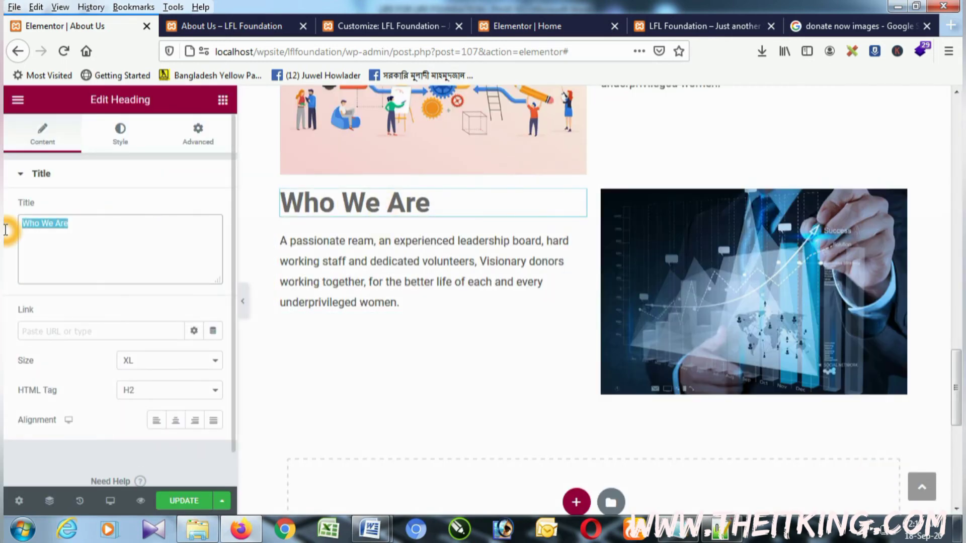
type("Mission")
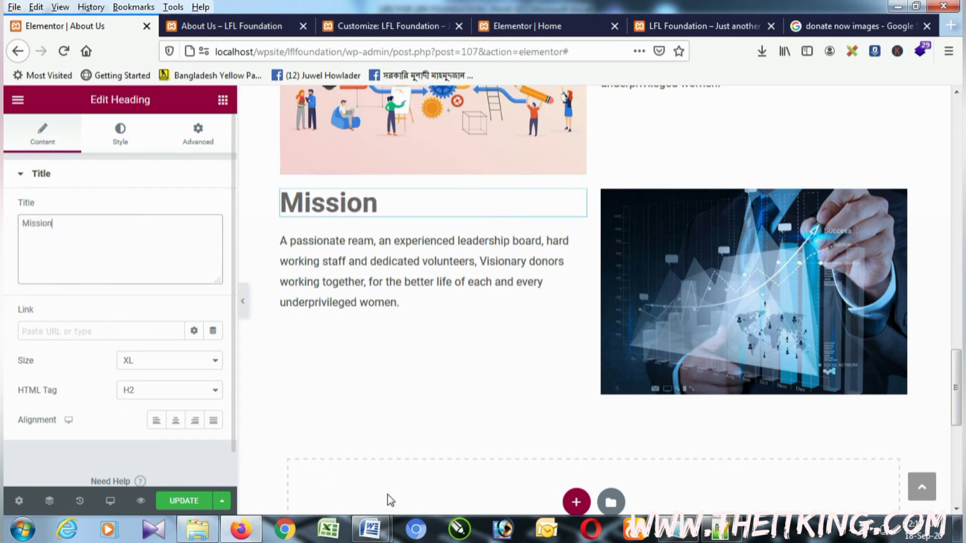
Switch to the PAGE 03 document in Word and copy the paragraph below the MISSION heading
mouse_move(371, 528)
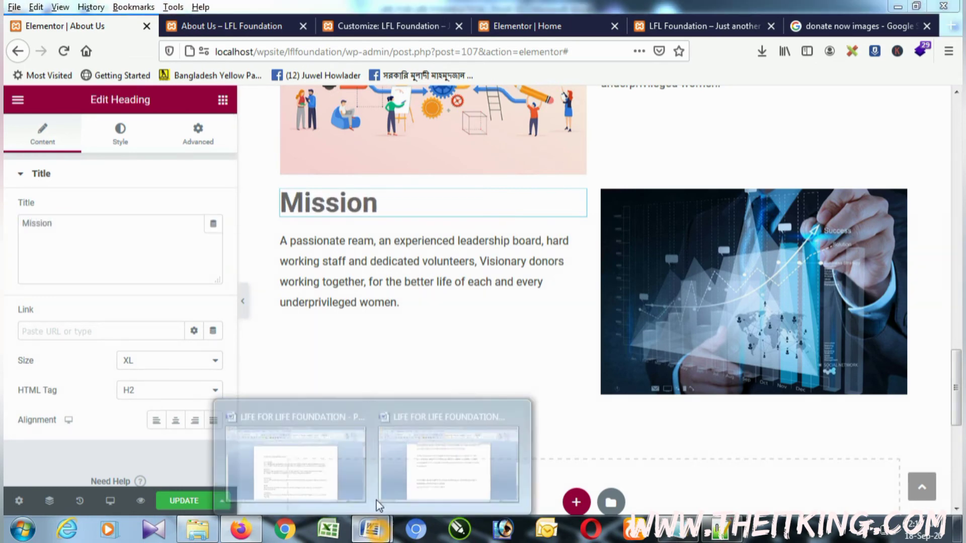
left_click(354, 453)
left_click_drag(269, 304, 567, 326)
key("ctrl+c")
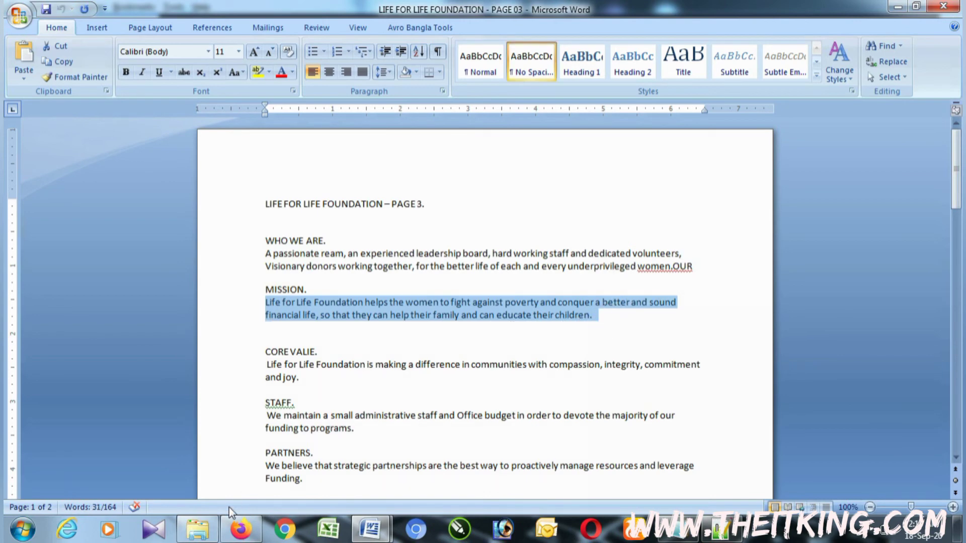
Switch back to Firefox, replace the paragraph below the Mission heading with the copied text, and update the page
left_click(238, 528)
left_click(351, 292)
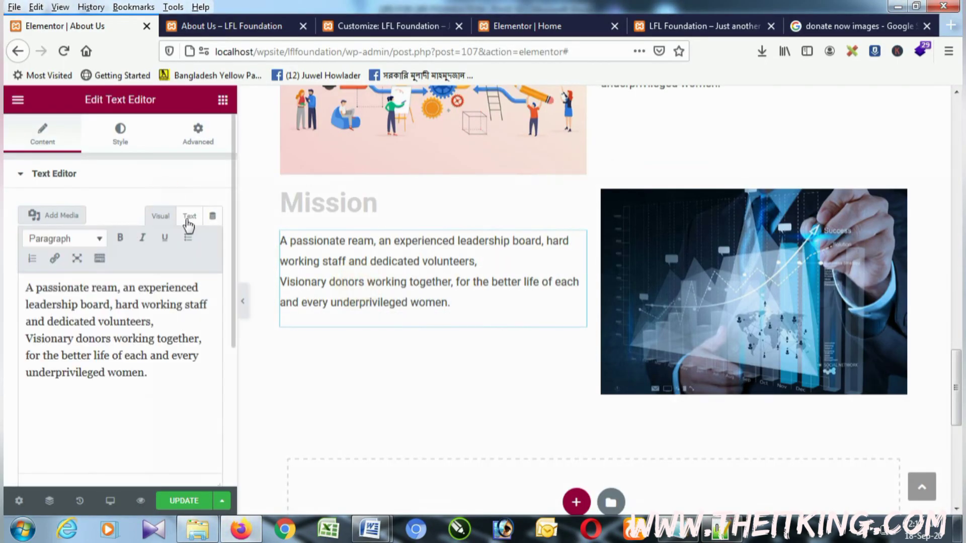
left_click(189, 216)
left_click(165, 375)
key("ctrl+a")
key("ctrl+v")
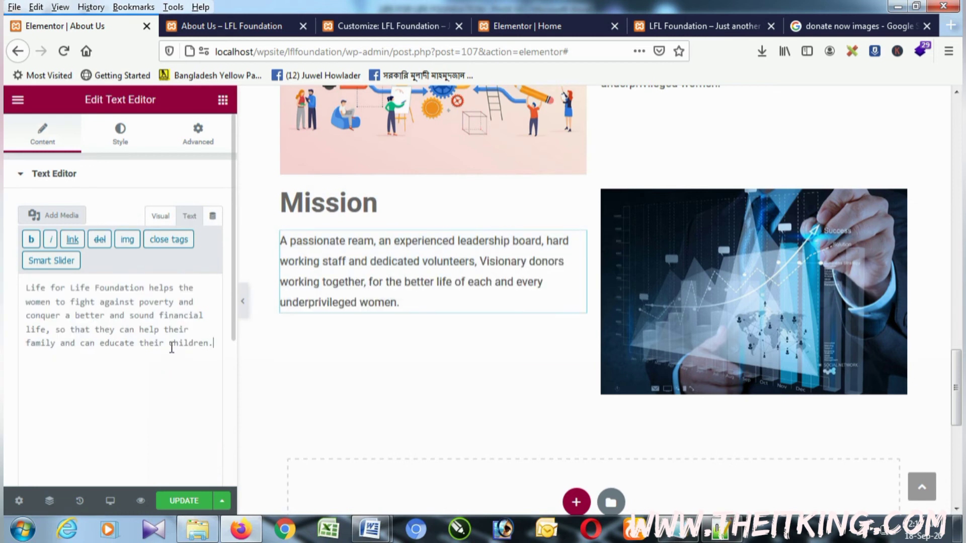
left_click(160, 217)
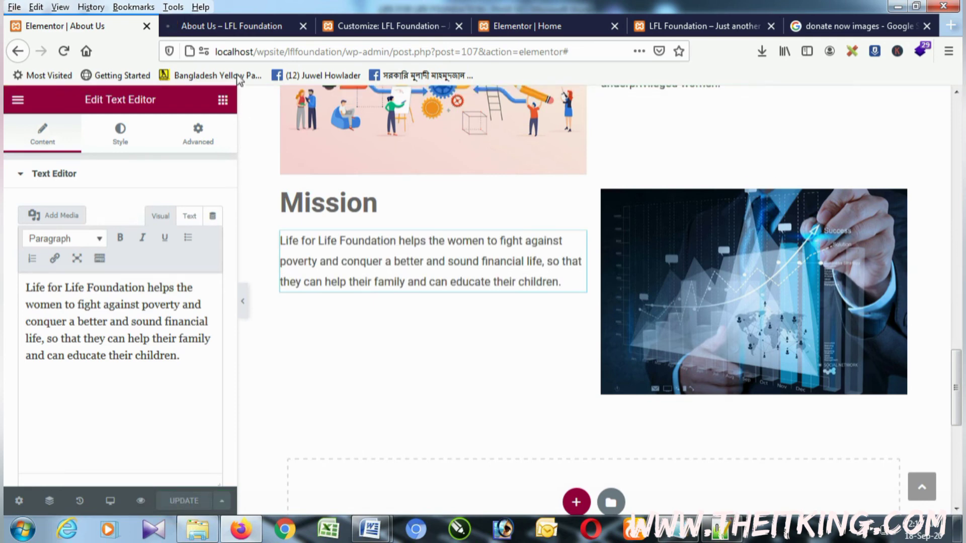
Review the About Us page preview from the banner down to the Mission section and back up
left_click(235, 25)
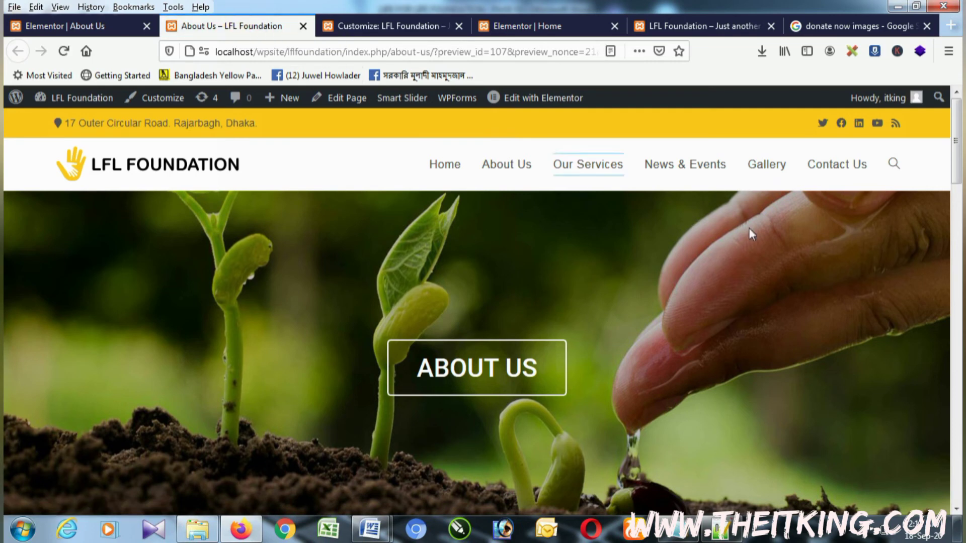
scroll(824, 257, "down", 10)
scroll(799, 276, "down", 10)
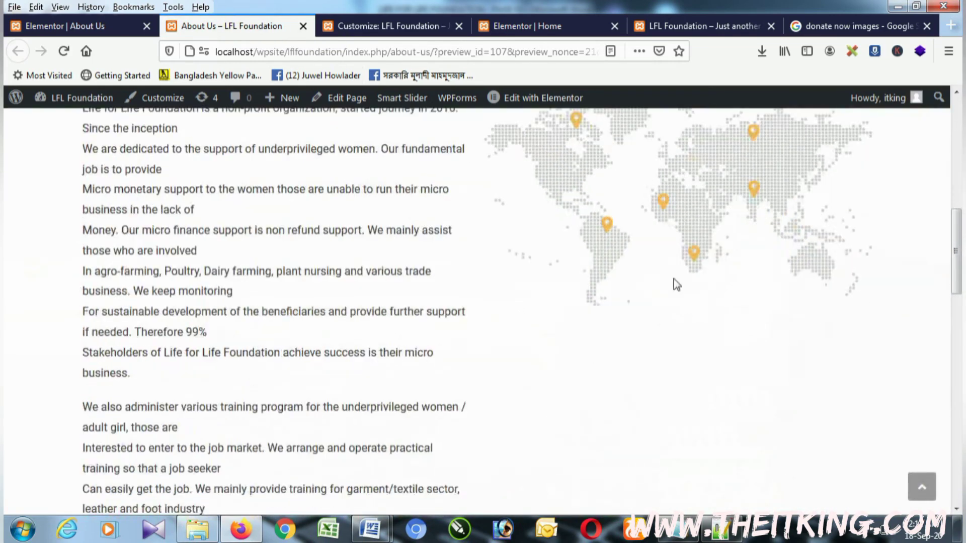
scroll(694, 266, "down", 8)
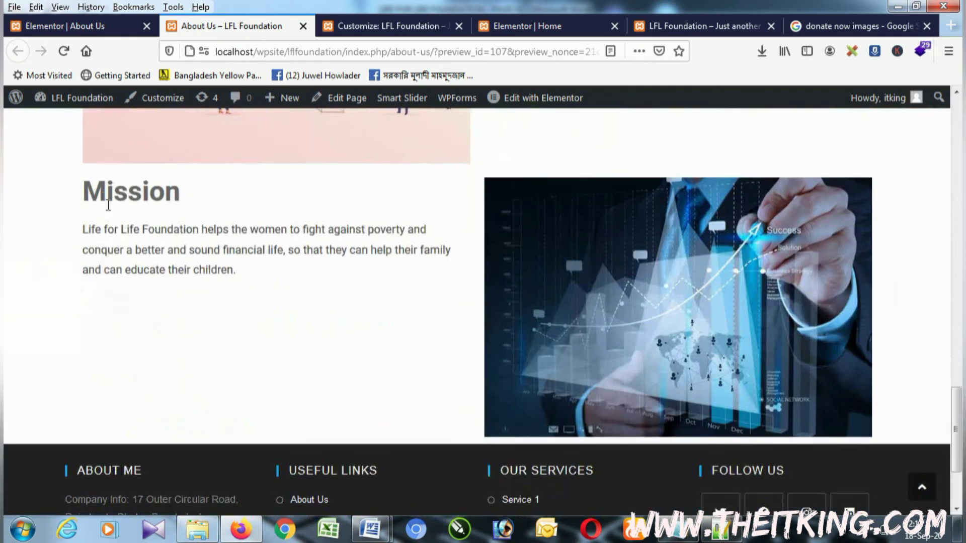
scroll(545, 226, "up", 2)
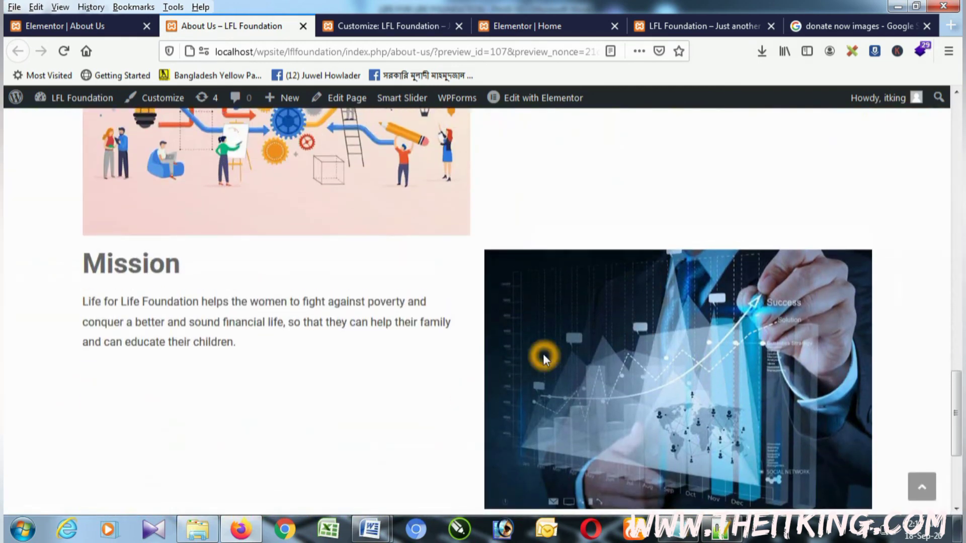
scroll(543, 356, "up", 12)
scroll(547, 351, "up", 10)
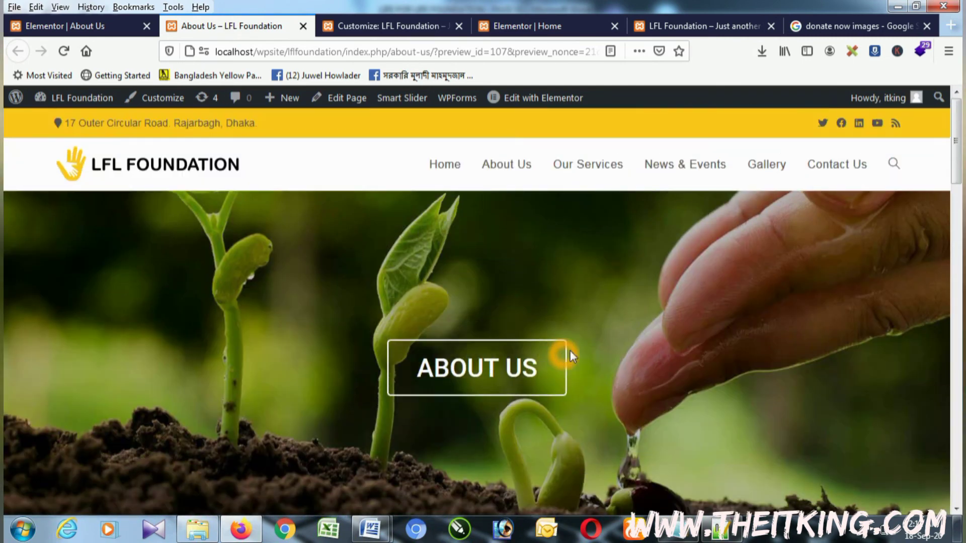
scroll(596, 345, "down", 2)
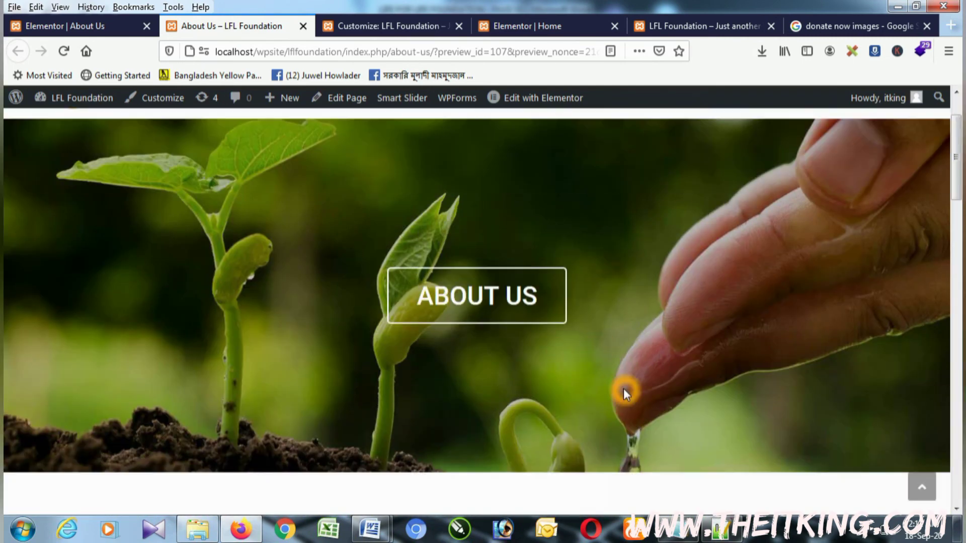
scroll(617, 379, "up", 2)
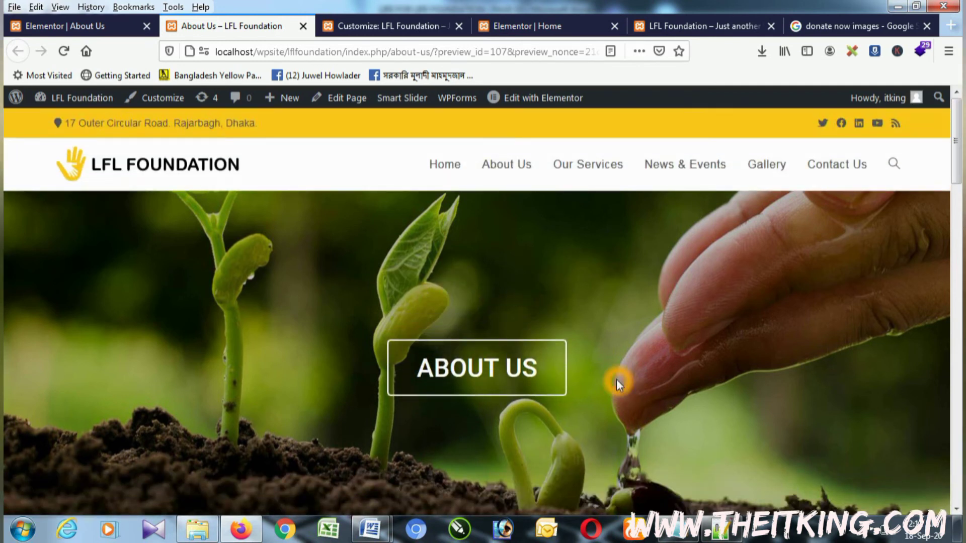
left_click(600, 169)
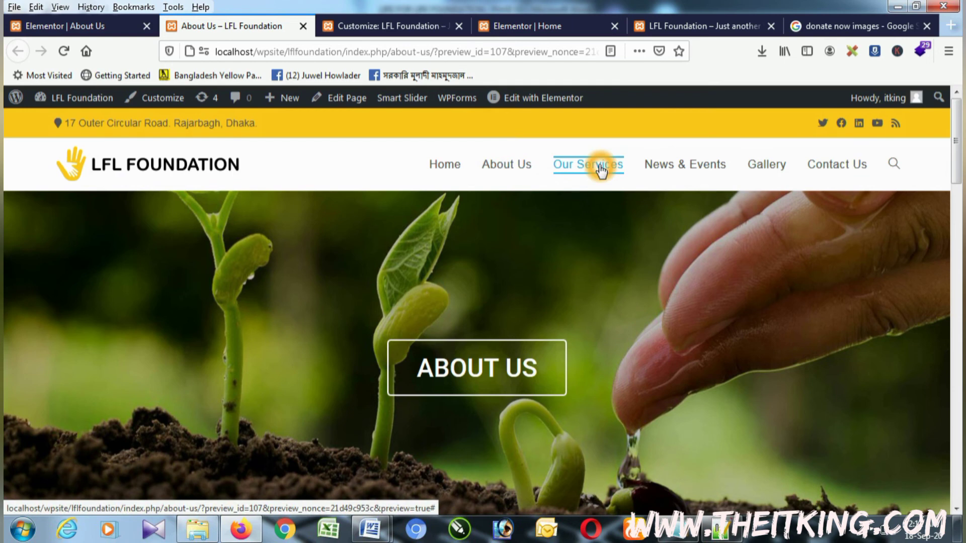
left_click(592, 179)
left_click(693, 217)
left_click(841, 167)
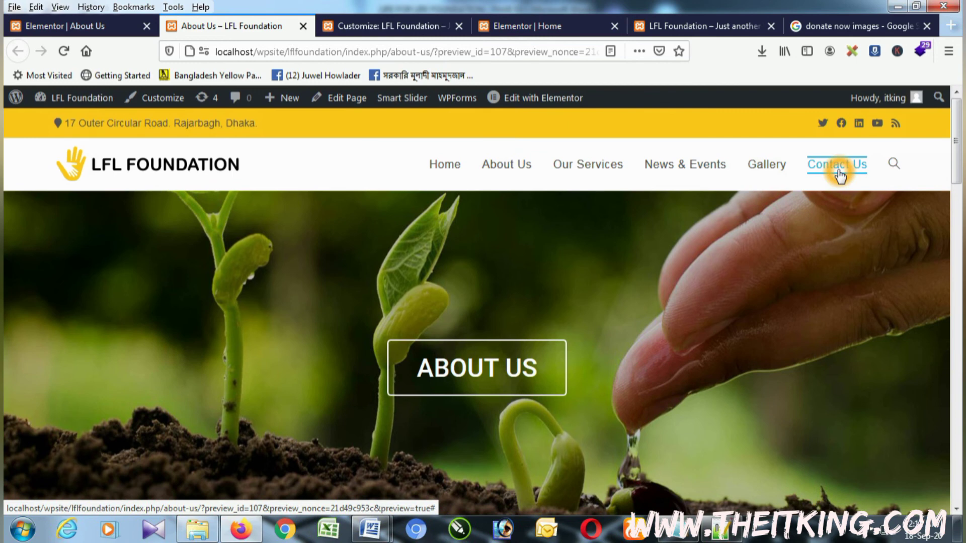
left_click(855, 529)
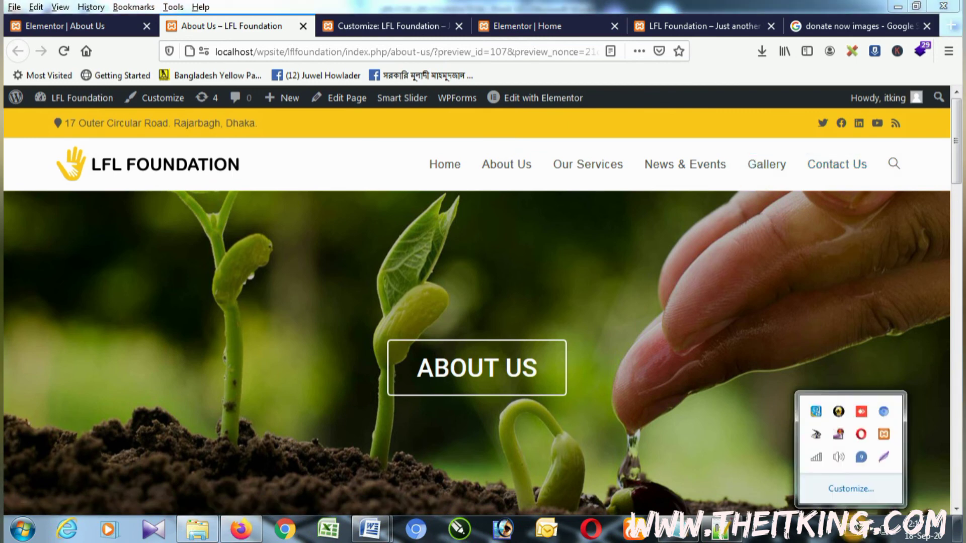